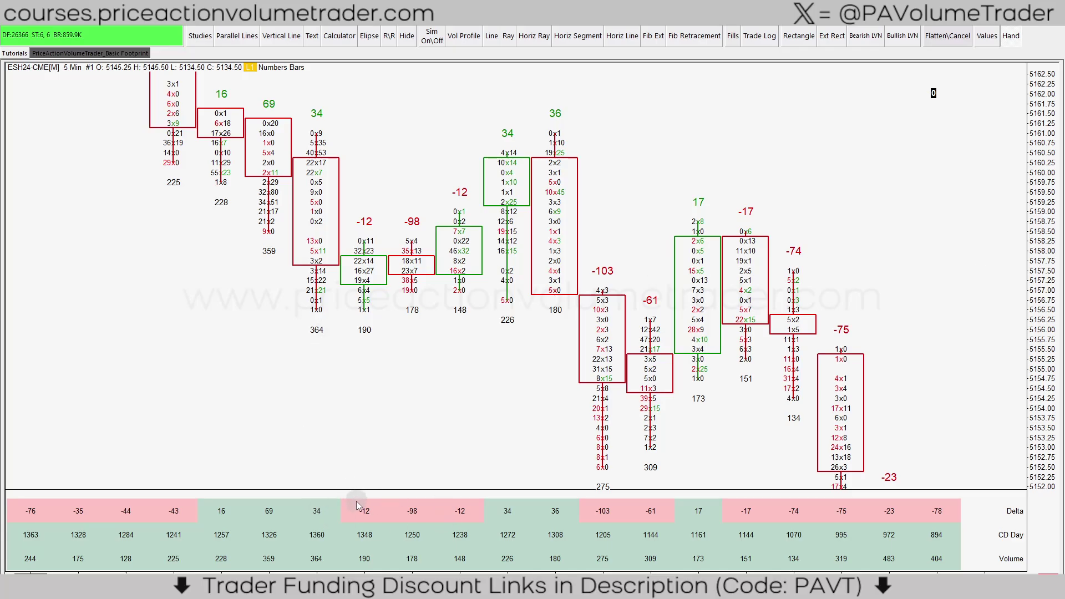
- Draw arrows linking the -12, -98, -12, 34 deltas and 180, 309, 173 volumes to their bars, then erase them
{"action": "left_click_drag", "start_coordinate": [354, 504], "coordinate": [366, 230]}
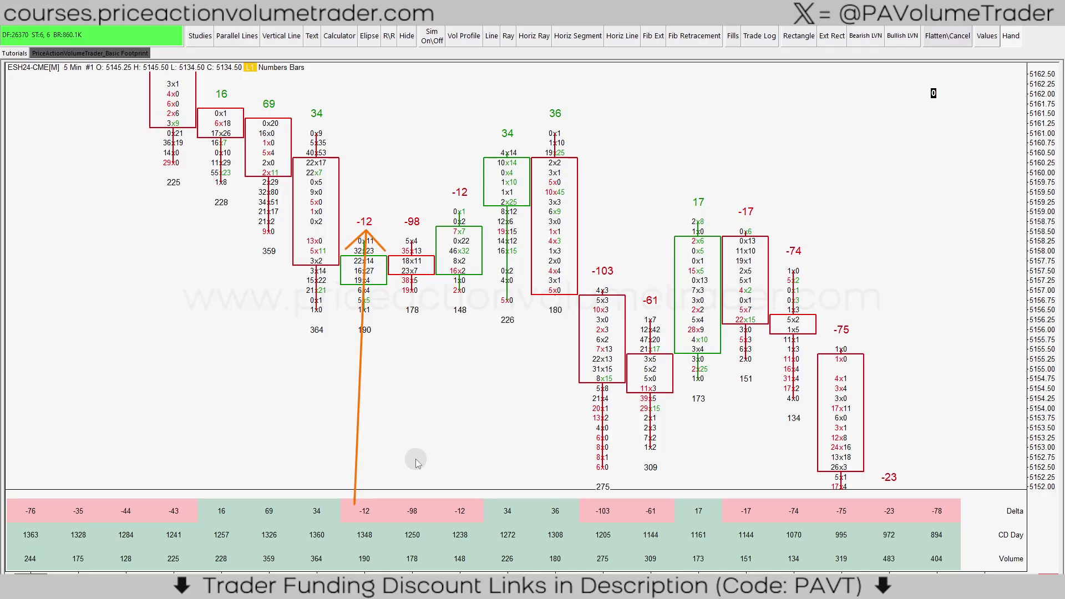
{"action": "left_click_drag", "start_coordinate": [415, 503], "coordinate": [414, 232]}
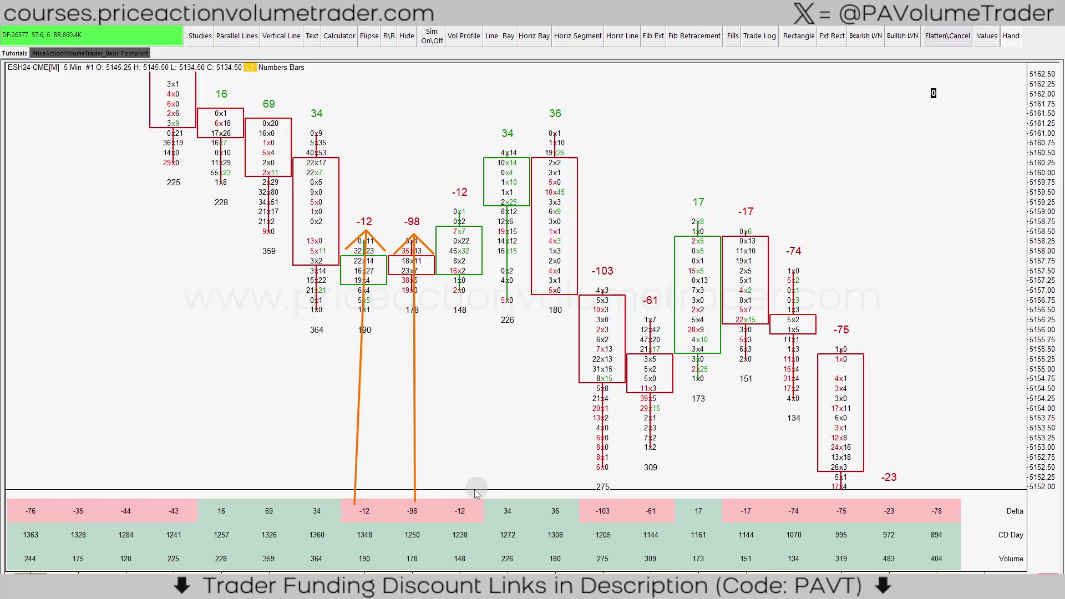
{"action": "left_click_drag", "start_coordinate": [461, 502], "coordinate": [461, 205]}
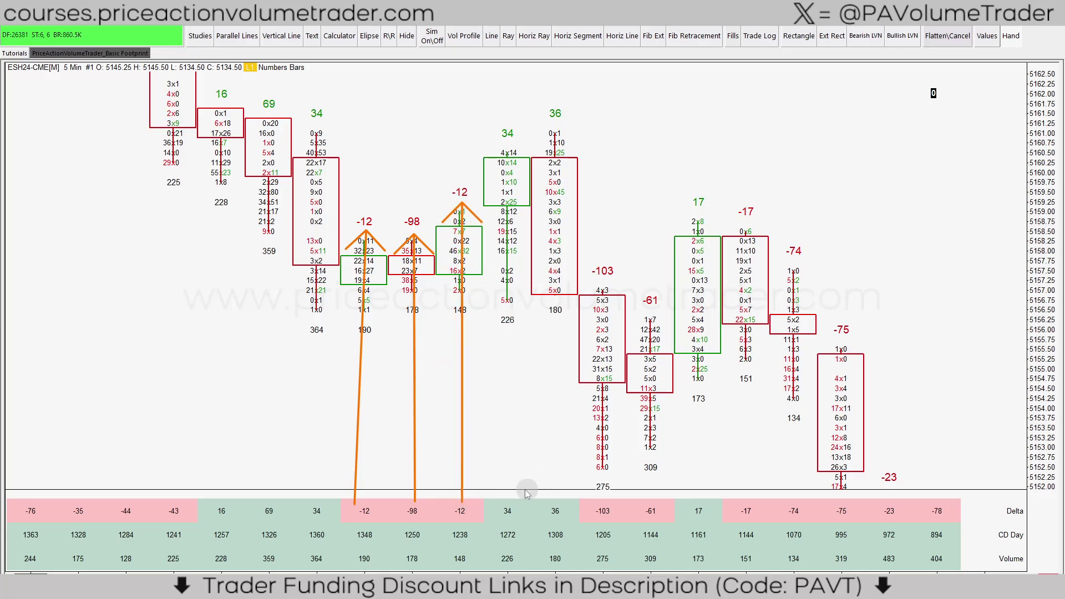
{"action": "mouse_move", "coordinate": [506, 509]}
{"action": "left_mouse_down"}
{"action": "mouse_move", "coordinate": [491, 225]}
{"action": "mouse_move", "coordinate": [507, 142]}
{"action": "left_mouse_up"}
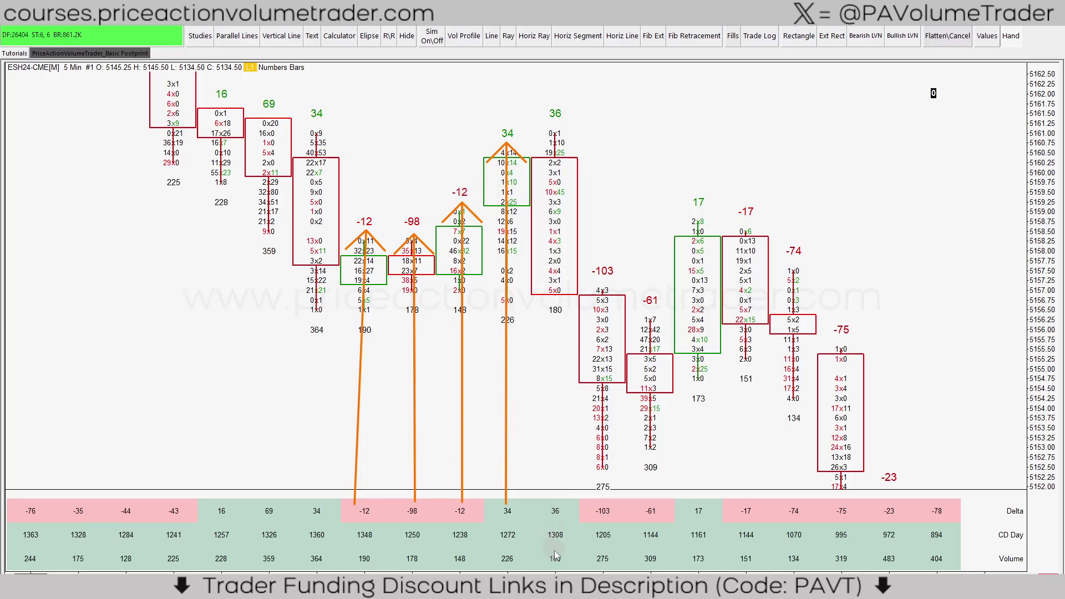
{"action": "mouse_move", "coordinate": [554, 551]}
{"action": "left_mouse_down"}
{"action": "mouse_move", "coordinate": [554, 310]}
{"action": "mouse_move", "coordinate": [554, 322]}
{"action": "left_mouse_up"}
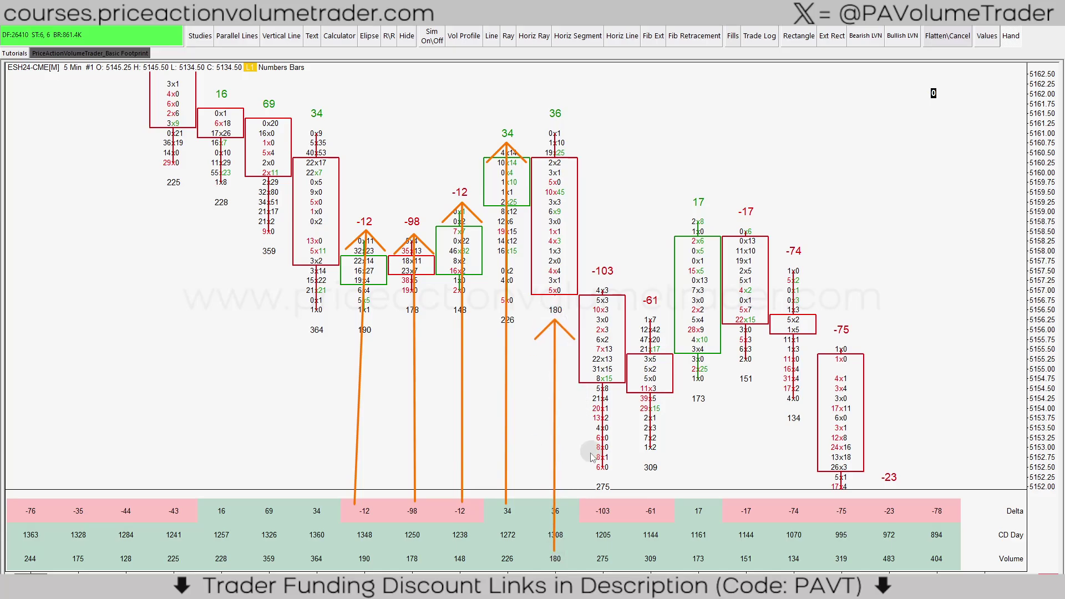
{"action": "left_click_drag", "start_coordinate": [654, 551], "coordinate": [655, 478]}
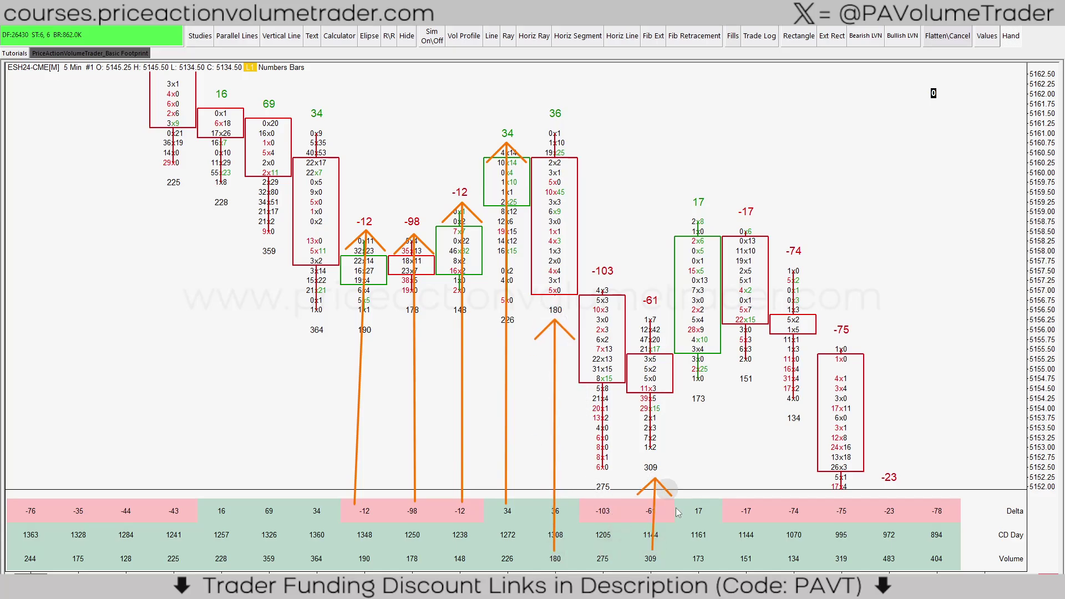
{"action": "left_click_drag", "start_coordinate": [698, 550], "coordinate": [697, 411]}
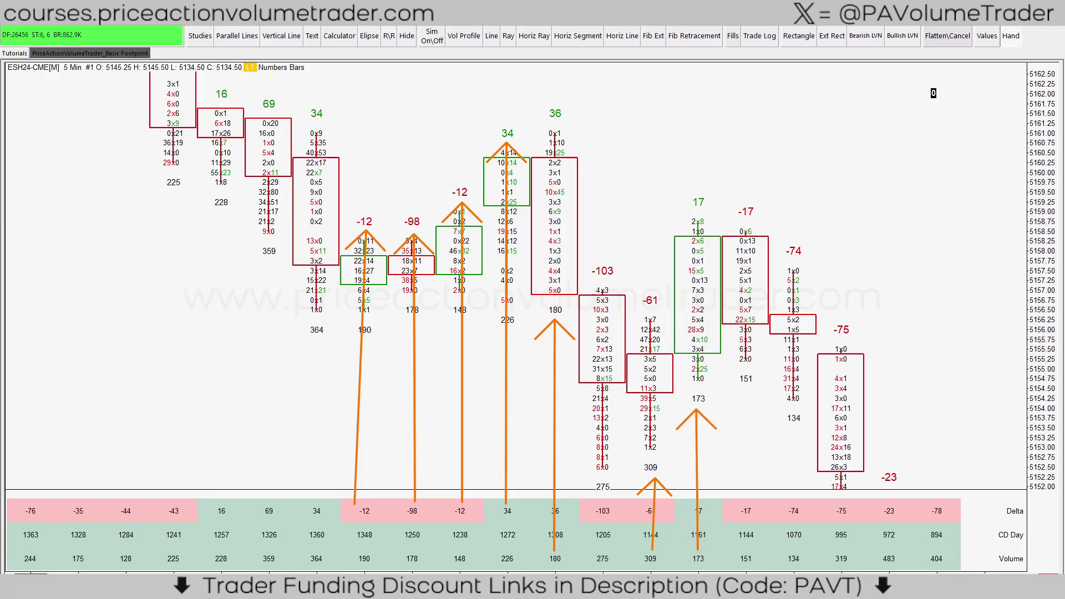
{"action": "key", "text": "Escape"}
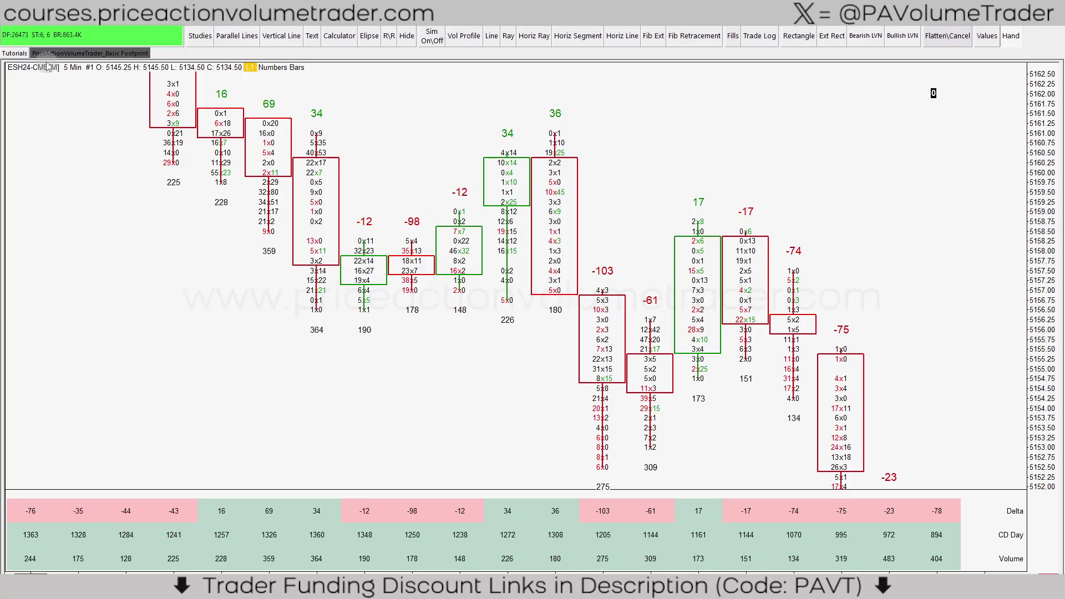
- Switch to the Tutorials chartbook's ESU24 footprint and compress the price scale and pan to centre the bars
{"action": "left_click", "coordinate": [15, 53]}
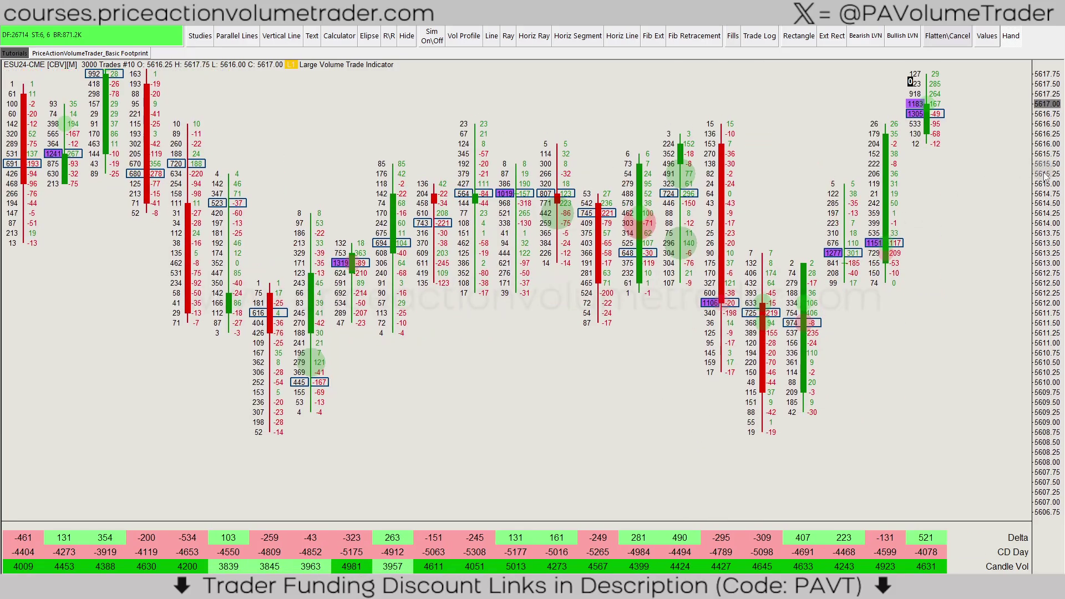
{"action": "left_click_drag", "start_coordinate": [1045, 176], "coordinate": [1037, 266]}
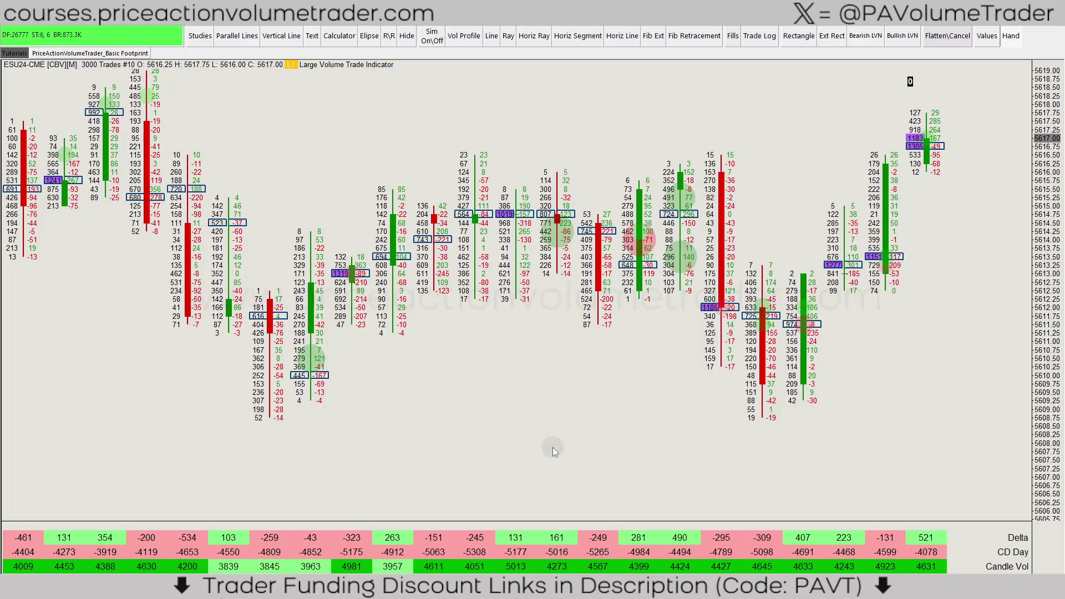
{"action": "left_click_drag", "start_coordinate": [557, 447], "coordinate": [566, 379]}
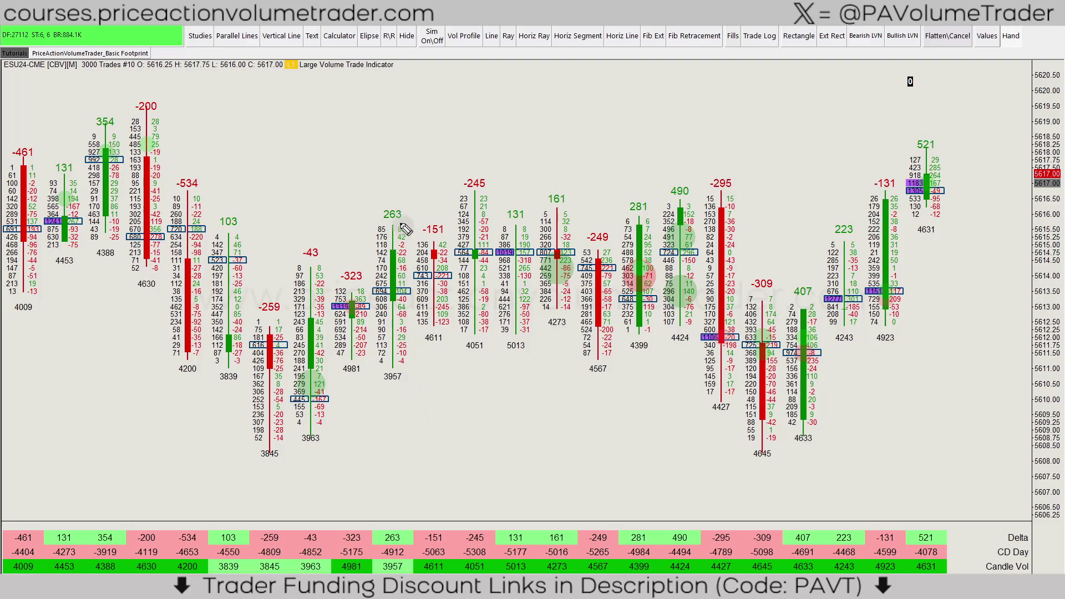
- Mark the -245 delta and 4051 volume labels with circles and arrows, then erase the markings
{"action": "left_click", "coordinate": [460, 176]}
{"action": "mouse_move", "coordinate": [460, 176]}
{"action": "left_mouse_down"}
{"action": "mouse_move", "coordinate": [502, 174]}
{"action": "mouse_move", "coordinate": [465, 189]}
{"action": "mouse_move", "coordinate": [482, 153]}
{"action": "left_mouse_up"}
{"action": "mouse_move", "coordinate": [464, 332]}
{"action": "left_mouse_down"}
{"action": "mouse_move", "coordinate": [451, 345]}
{"action": "mouse_move", "coordinate": [499, 340]}
{"action": "mouse_move", "coordinate": [468, 332]}
{"action": "left_mouse_up"}
{"action": "left_click_drag", "start_coordinate": [472, 367], "coordinate": [488, 365]}
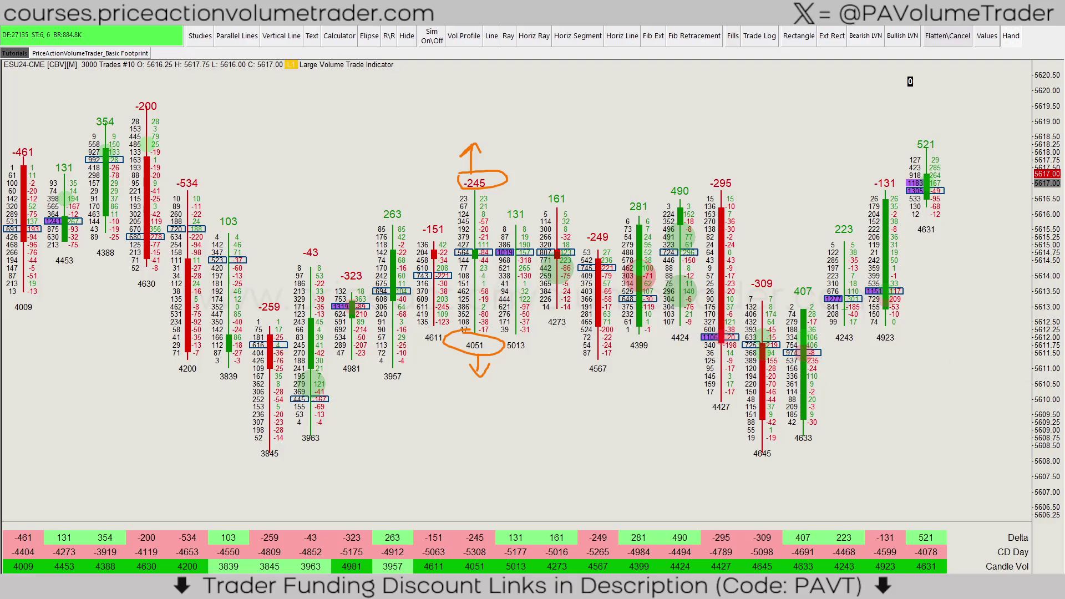
{"action": "key", "text": "Escape"}
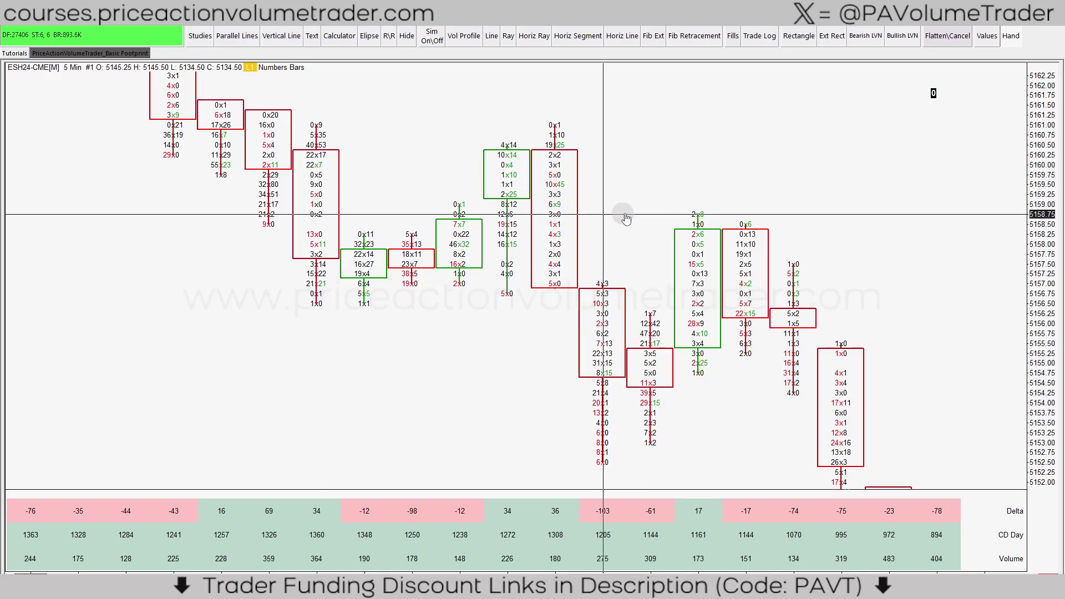
{"action": "scroll", "coordinate": [499, 201], "scroll_direction": "up", "scroll_amount": 1}
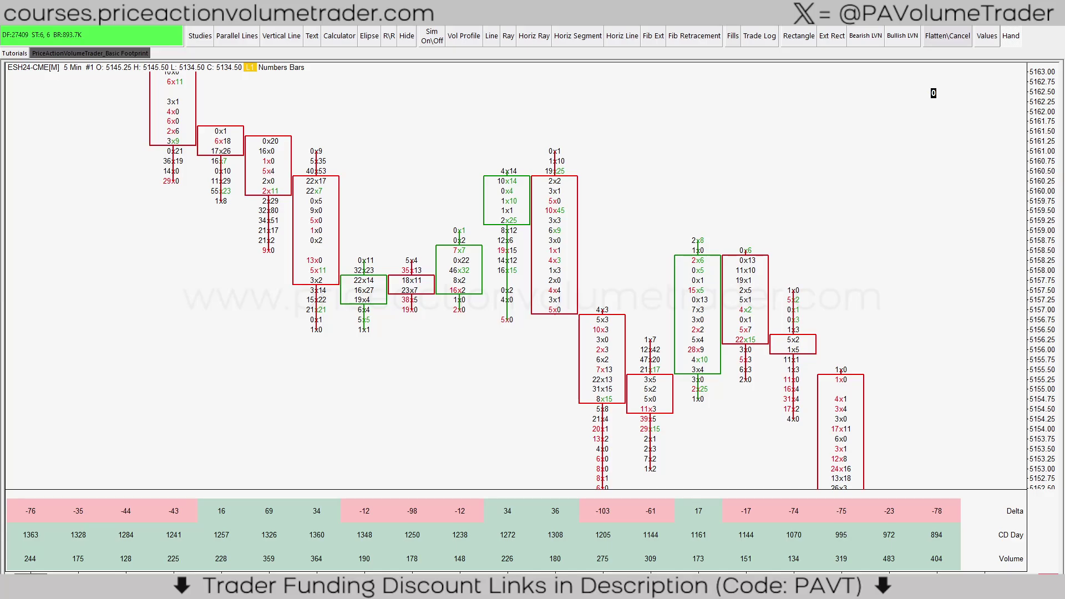
{"action": "left_click_drag", "start_coordinate": [1041, 158], "coordinate": [1047, 105]}
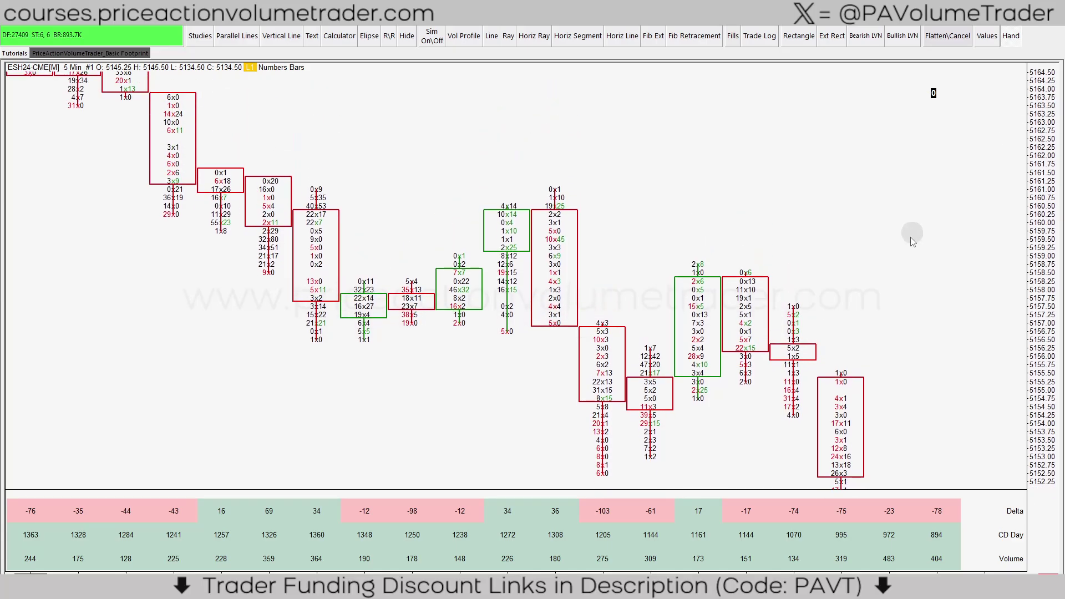
{"action": "left_click_drag", "start_coordinate": [911, 235], "coordinate": [915, 197]}
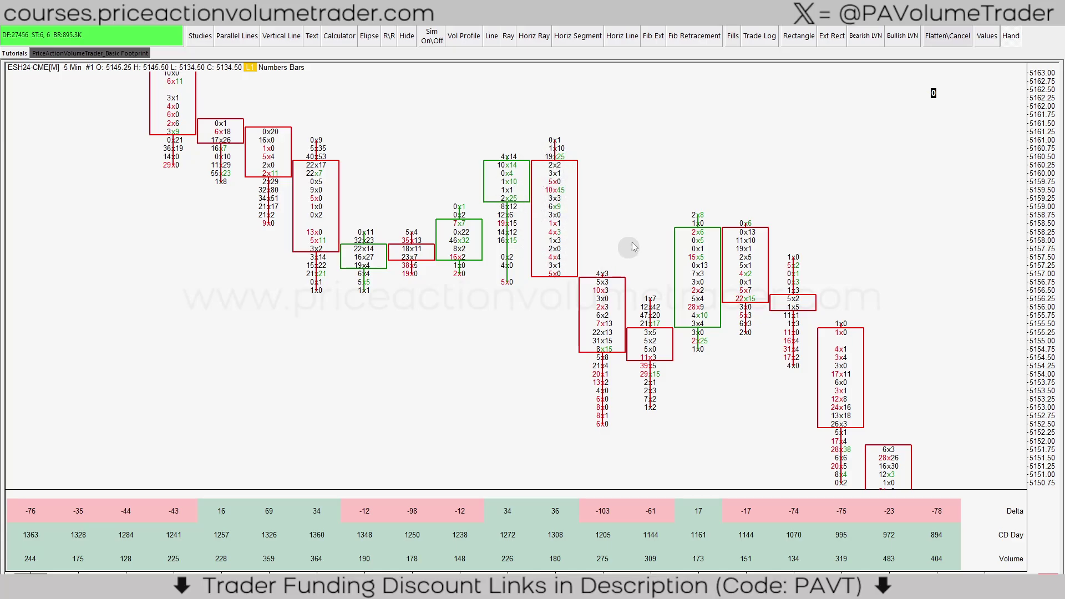
{"action": "left_click_drag", "start_coordinate": [632, 242], "coordinate": [634, 214]}
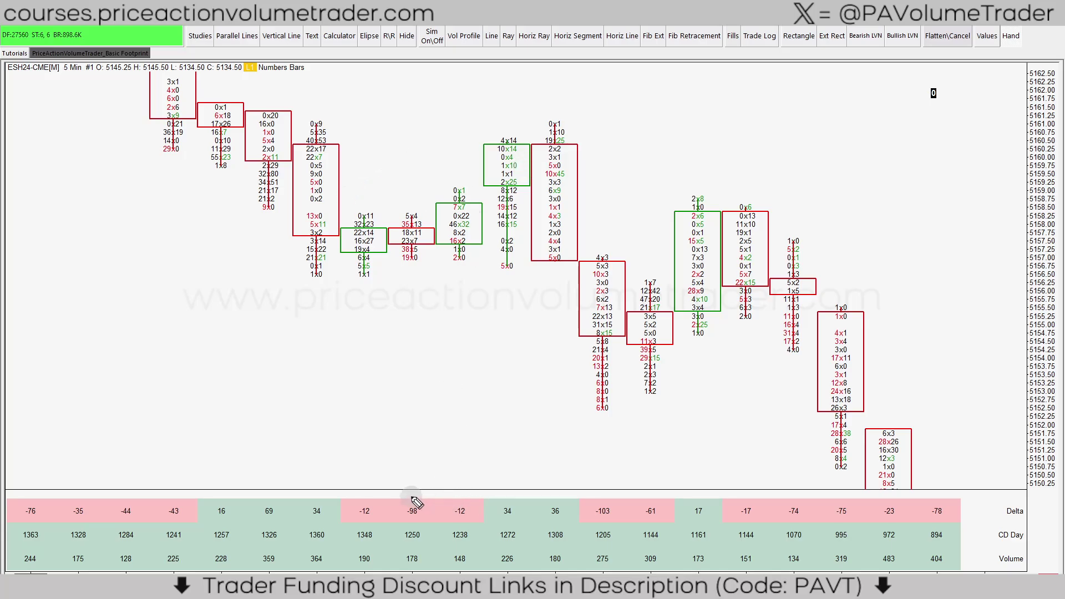
{"action": "left_click_drag", "start_coordinate": [390, 498], "coordinate": [439, 522]}
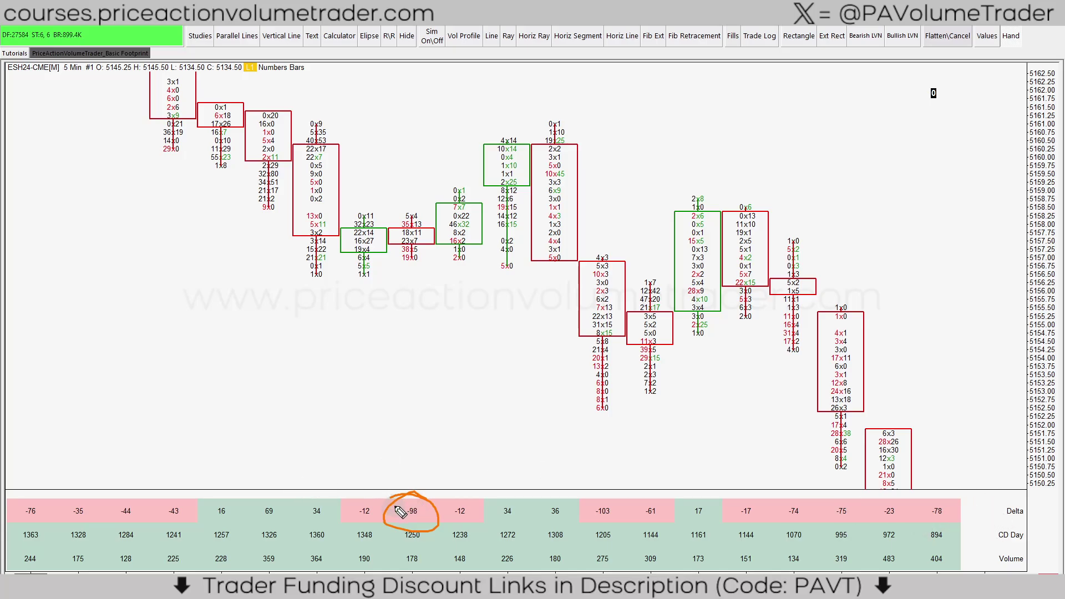
{"action": "mouse_move", "coordinate": [390, 501]}
{"action": "left_mouse_down"}
{"action": "mouse_move", "coordinate": [373, 434]}
{"action": "mouse_move", "coordinate": [387, 259]}
{"action": "mouse_move", "coordinate": [406, 210]}
{"action": "mouse_move", "coordinate": [396, 218]}
{"action": "mouse_move", "coordinate": [430, 190]}
{"action": "mouse_move", "coordinate": [420, 168]}
{"action": "left_mouse_up"}
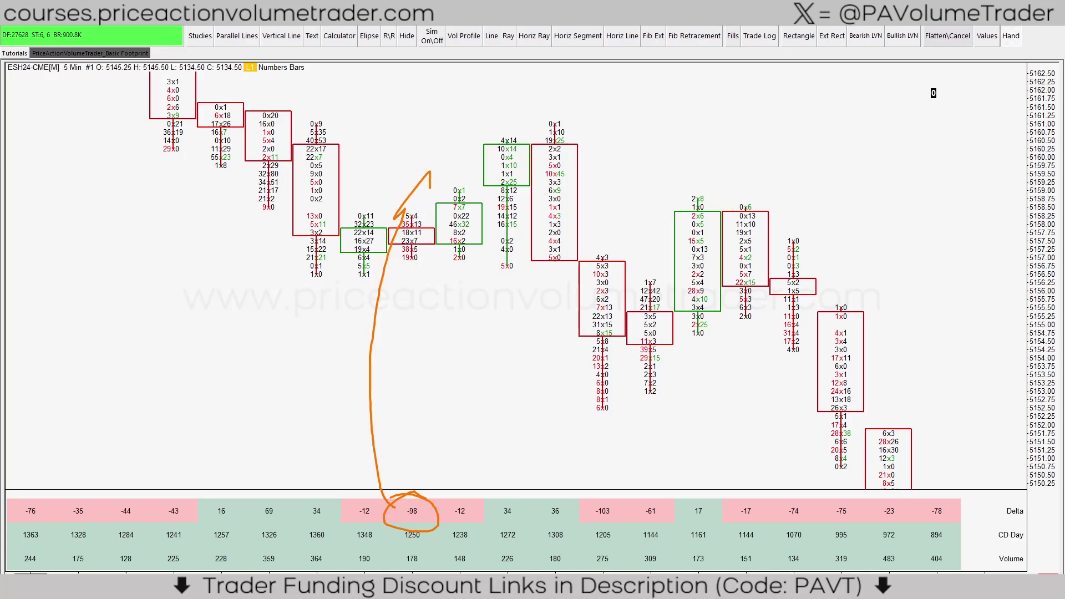
{"action": "key", "text": "Escape"}
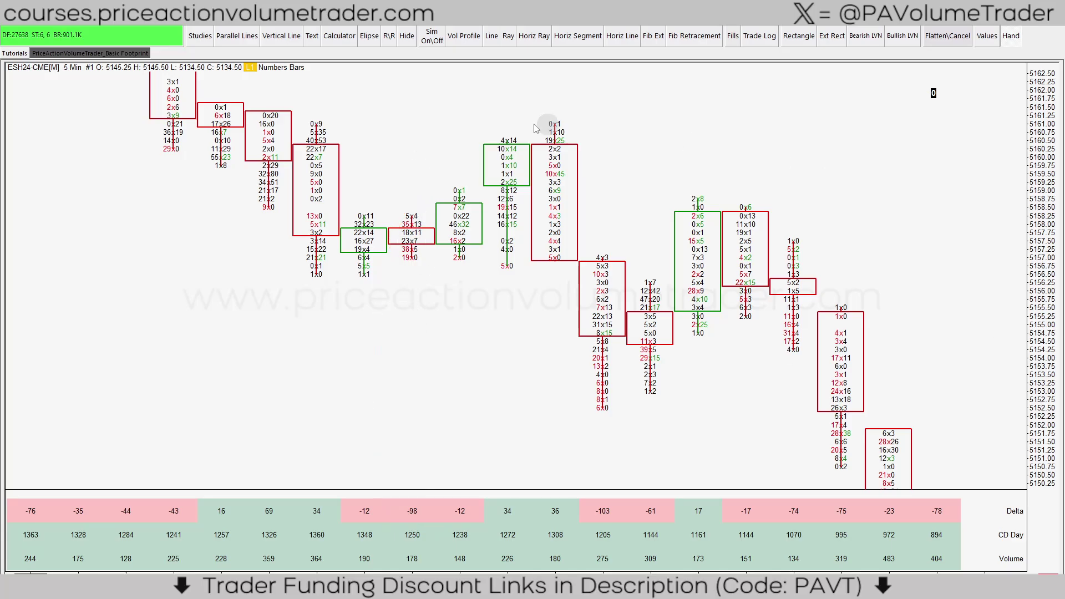
- Open the chart's Studies window and briefly hide, then restore, the Numbers Bars study
{"action": "right_click", "coordinate": [381, 136]}
{"action": "left_click", "coordinate": [421, 178]}
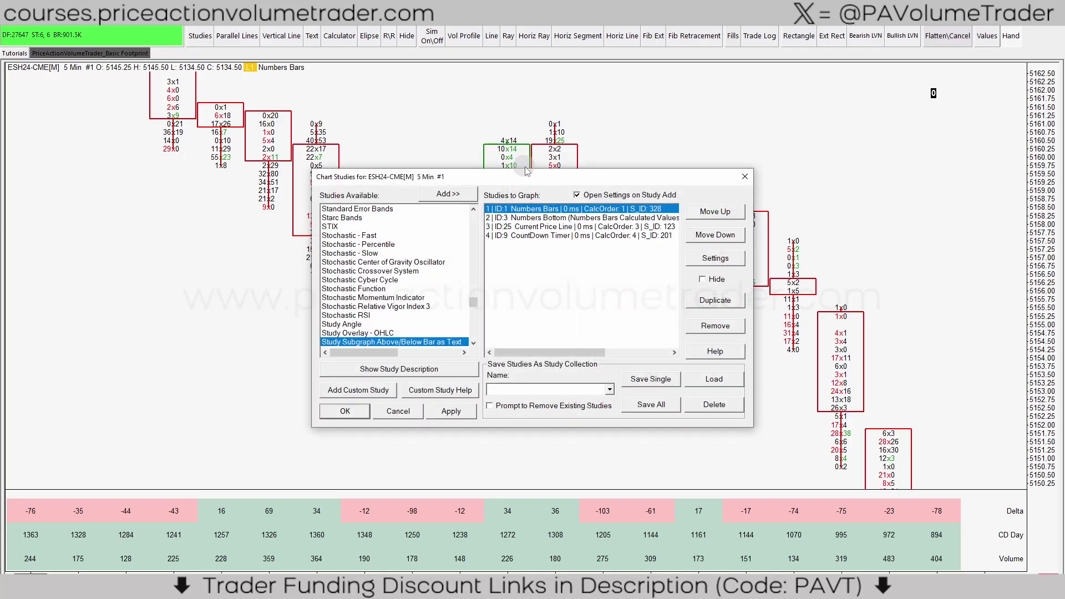
{"action": "left_click_drag", "start_coordinate": [523, 178], "coordinate": [311, 141]}
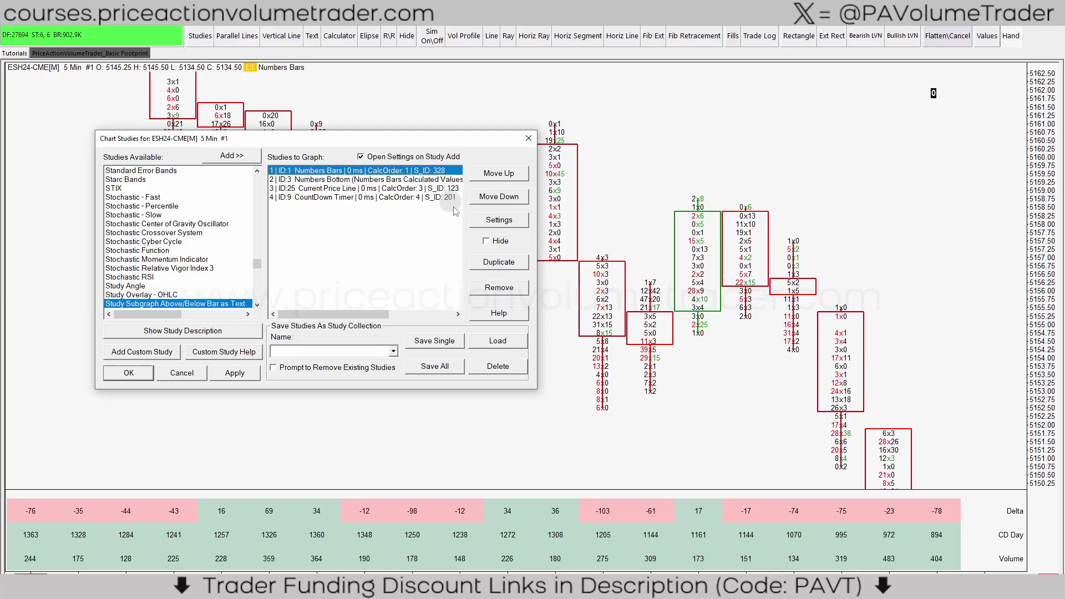
{"action": "left_click", "coordinate": [486, 241]}
{"action": "left_click", "coordinate": [239, 373]}
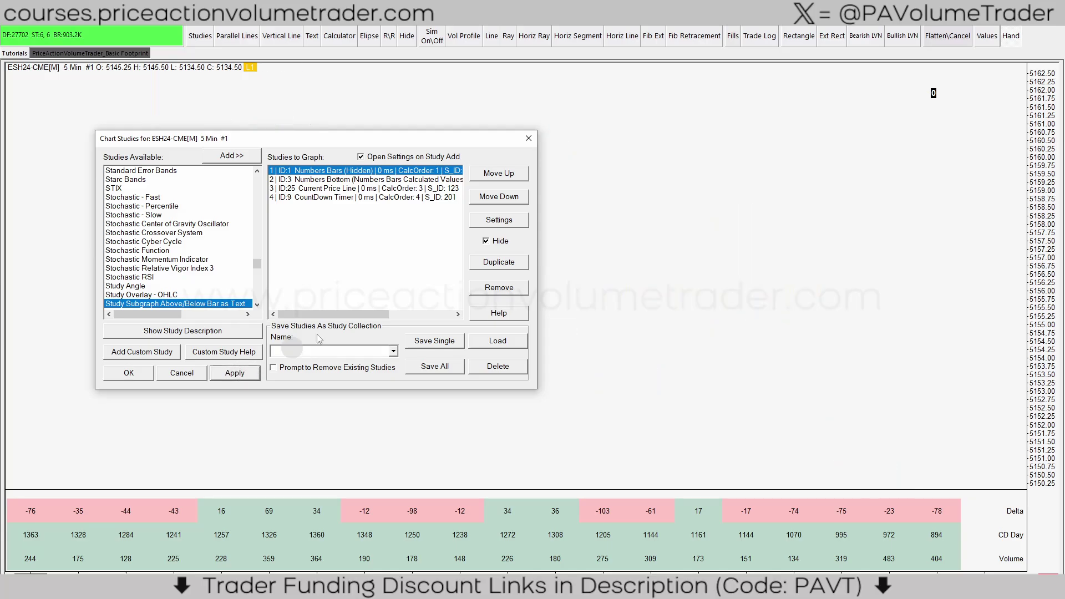
{"action": "left_click", "coordinate": [493, 242]}
{"action": "left_click", "coordinate": [231, 376]}
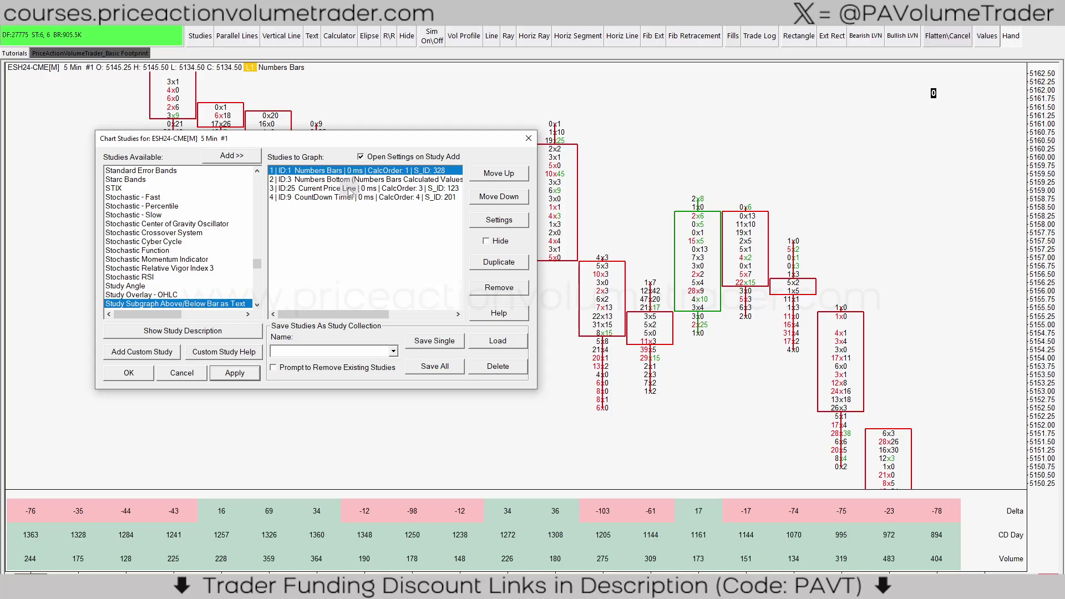
- Select the Numbers Bottom study and draw arrows to the -61 delta and the Delta row
{"action": "left_click", "coordinate": [413, 180]}
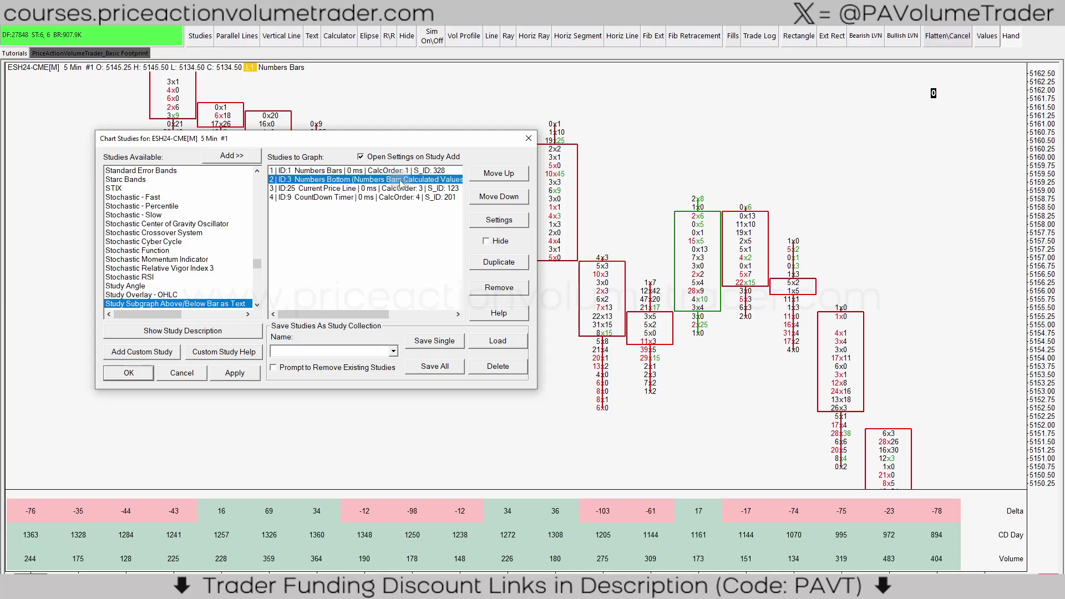
{"action": "mouse_move", "coordinate": [346, 314]}
{"action": "left_mouse_down"}
{"action": "mouse_move", "coordinate": [372, 318]}
{"action": "mouse_move", "coordinate": [339, 315]}
{"action": "left_mouse_up"}
{"action": "mouse_move", "coordinate": [580, 252]}
{"action": "left_mouse_down"}
{"action": "mouse_move", "coordinate": [639, 443]}
{"action": "mouse_move", "coordinate": [670, 502]}
{"action": "left_mouse_up"}
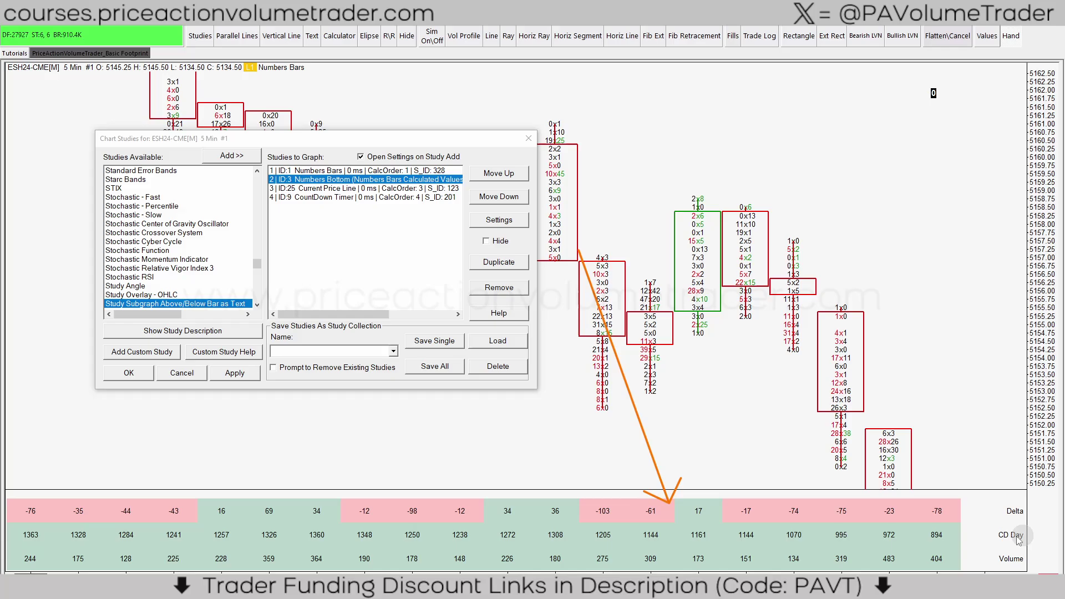
{"action": "mouse_move", "coordinate": [964, 512]}
{"action": "left_mouse_down"}
{"action": "mouse_move", "coordinate": [996, 513]}
{"action": "mouse_move", "coordinate": [979, 561]}
{"action": "mouse_move", "coordinate": [997, 563]}
{"action": "left_mouse_up"}
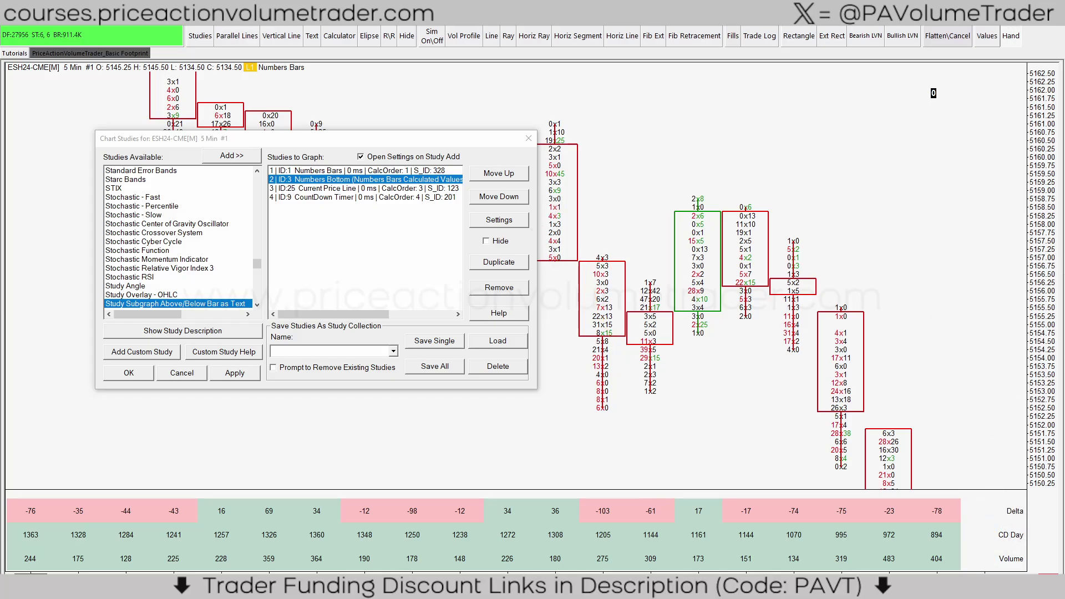
- Find Study Subgraph Above/Below Bar as Text under Studies Available and add it to the chart
{"action": "mouse_move", "coordinate": [426, 138]}
{"action": "left_mouse_down"}
{"action": "mouse_move", "coordinate": [469, 123]}
{"action": "mouse_move", "coordinate": [434, 138]}
{"action": "left_mouse_up"}
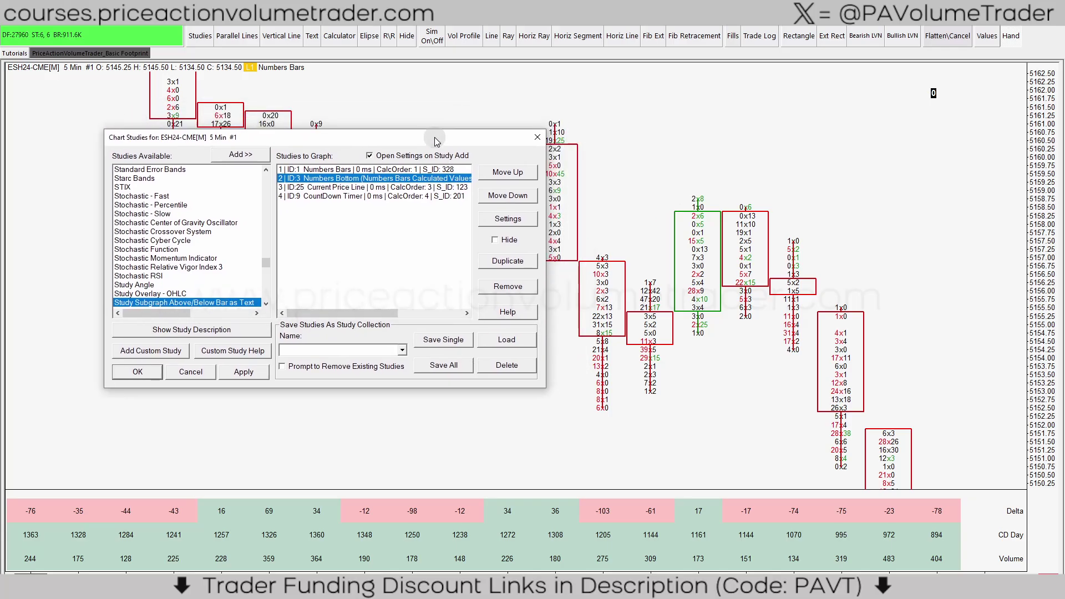
{"action": "scroll", "coordinate": [265, 261], "scroll_direction": "up", "scroll_amount": 20}
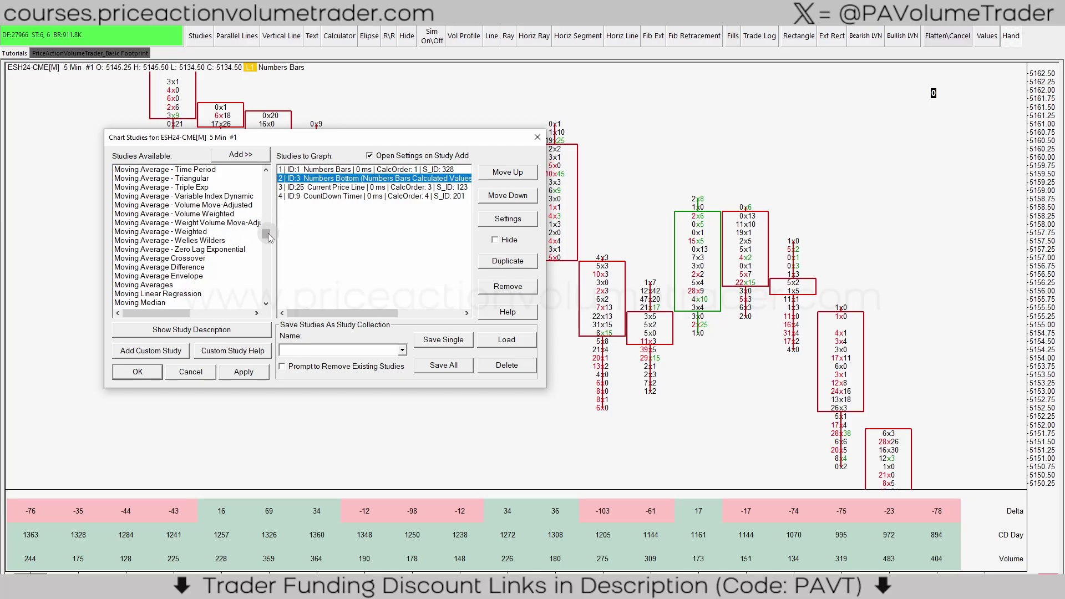
{"action": "left_click_drag", "start_coordinate": [268, 233], "coordinate": [270, 263]}
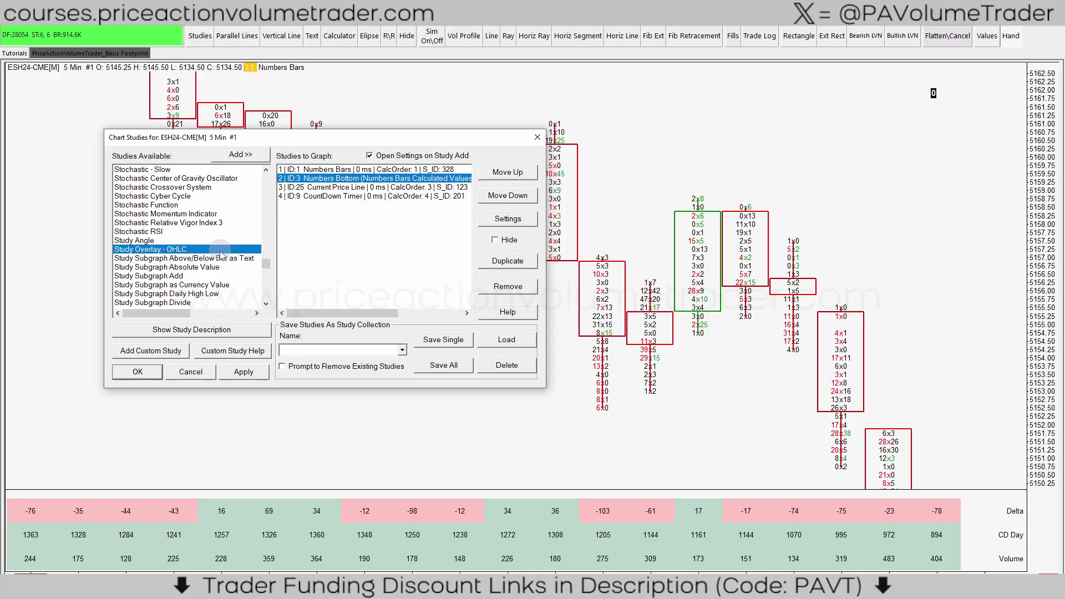
{"action": "left_click", "coordinate": [244, 157]}
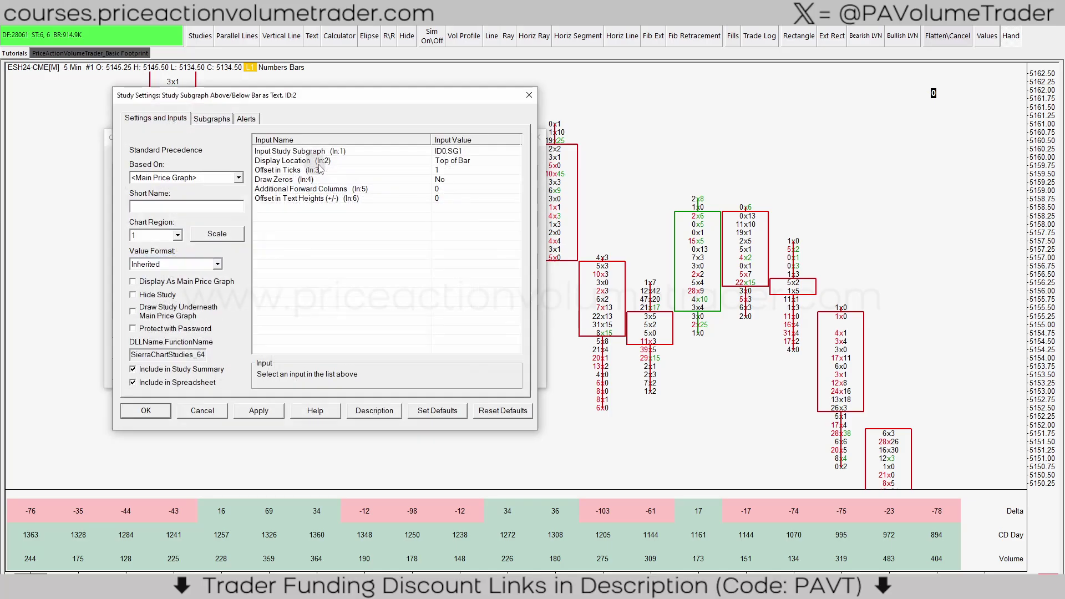
- Set the text study's input source to the Numbers Bottom (ID:3) study
{"action": "mouse_move", "coordinate": [369, 100]}
{"action": "left_mouse_down"}
{"action": "mouse_move", "coordinate": [699, 103]}
{"action": "mouse_move", "coordinate": [369, 100]}
{"action": "left_mouse_up"}
{"action": "left_click_drag", "start_coordinate": [334, 103], "coordinate": [319, 99]}
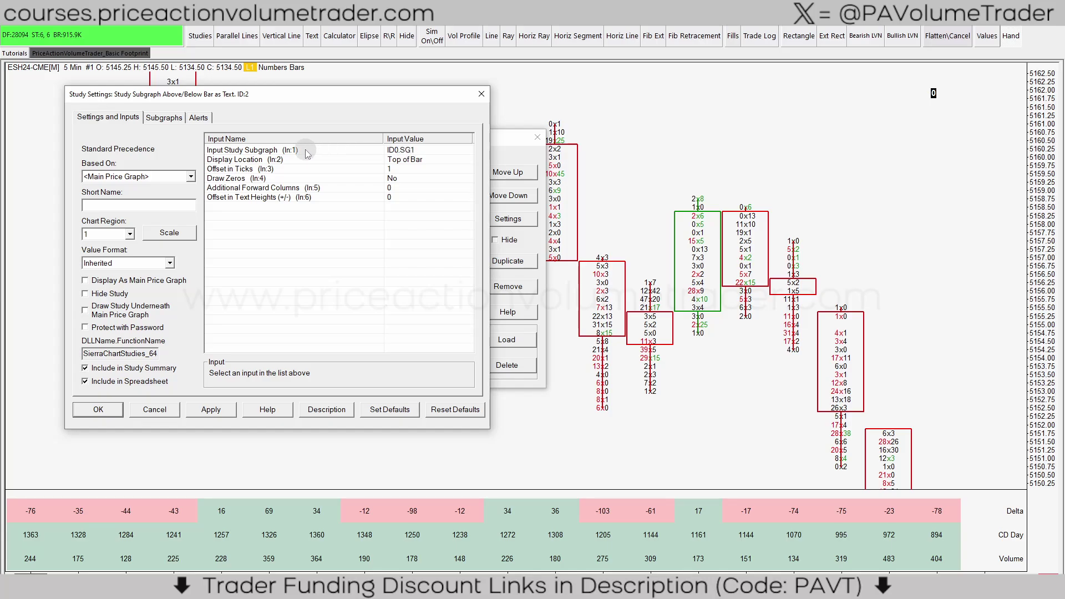
{"action": "left_click", "coordinate": [402, 151]}
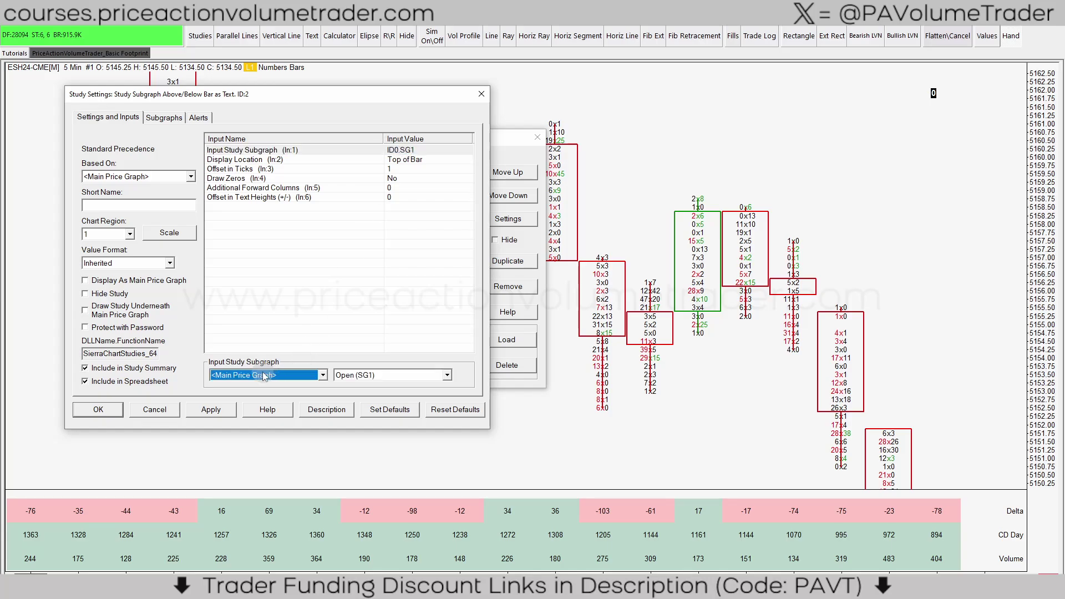
{"action": "left_click", "coordinate": [322, 376]}
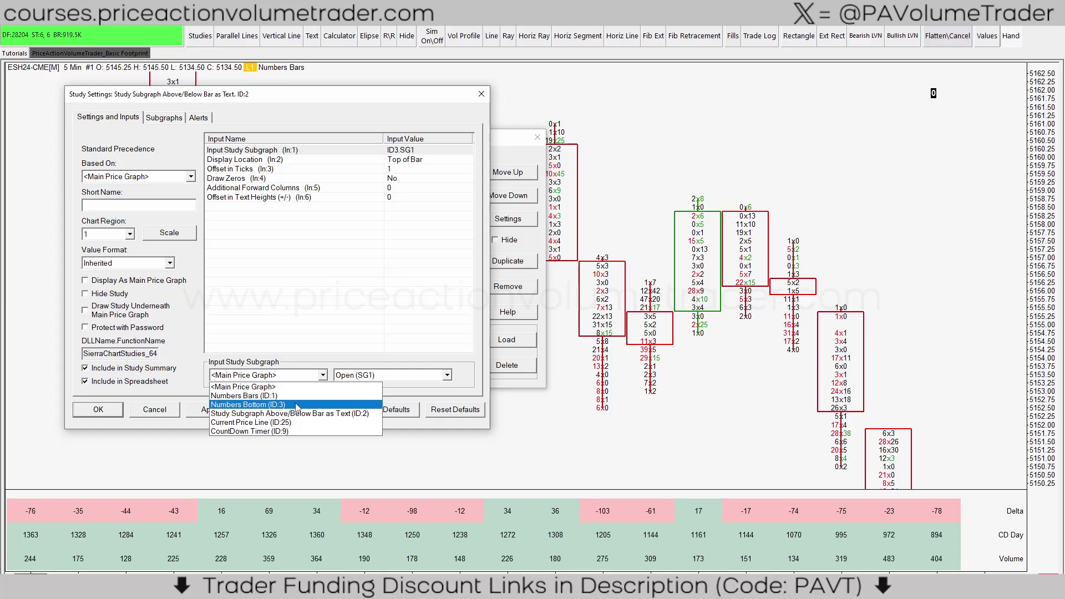
{"action": "left_click", "coordinate": [297, 405]}
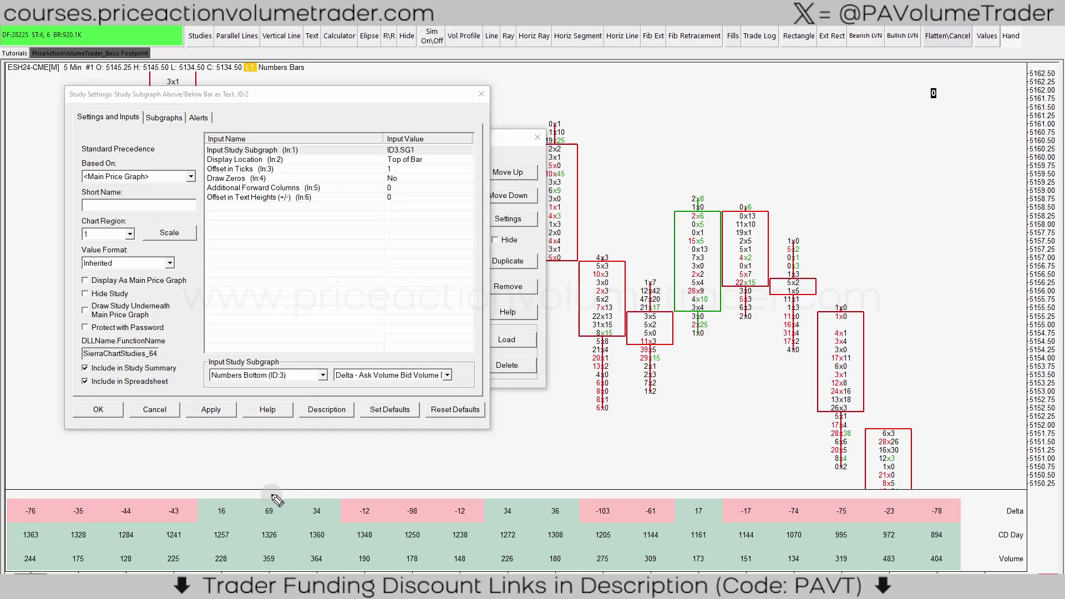
- Choose Volume - Total Volume (SG13) as the Numbers Bottom value to display
{"action": "mouse_move", "coordinate": [271, 502]}
{"action": "left_mouse_down"}
{"action": "mouse_move", "coordinate": [261, 548]}
{"action": "mouse_move", "coordinate": [339, 502]}
{"action": "mouse_move", "coordinate": [366, 513]}
{"action": "left_mouse_up"}
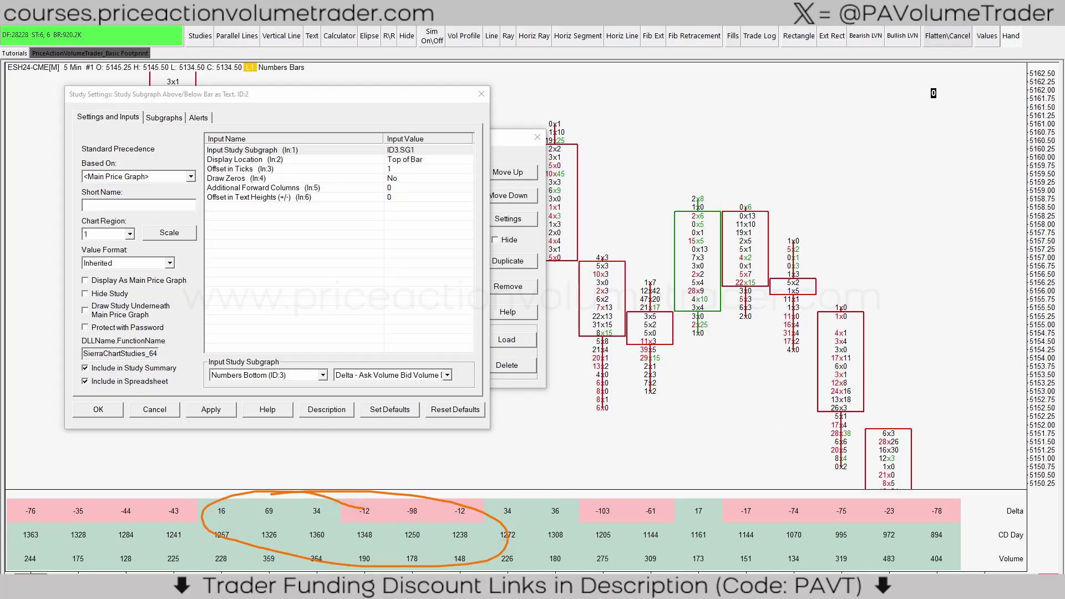
{"action": "key", "text": "Escape"}
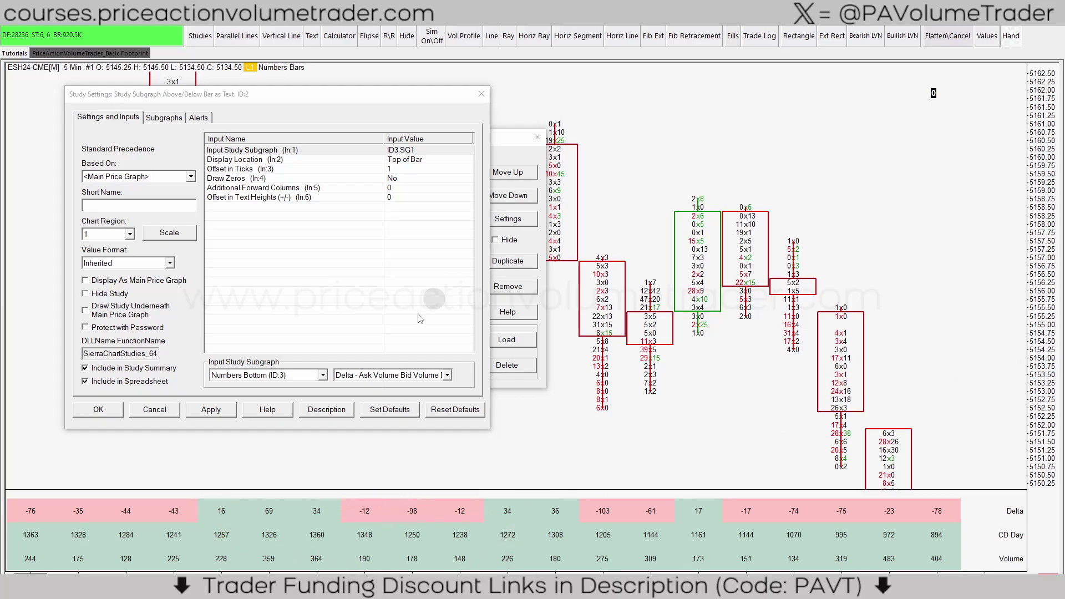
{"action": "left_click", "coordinate": [447, 375]}
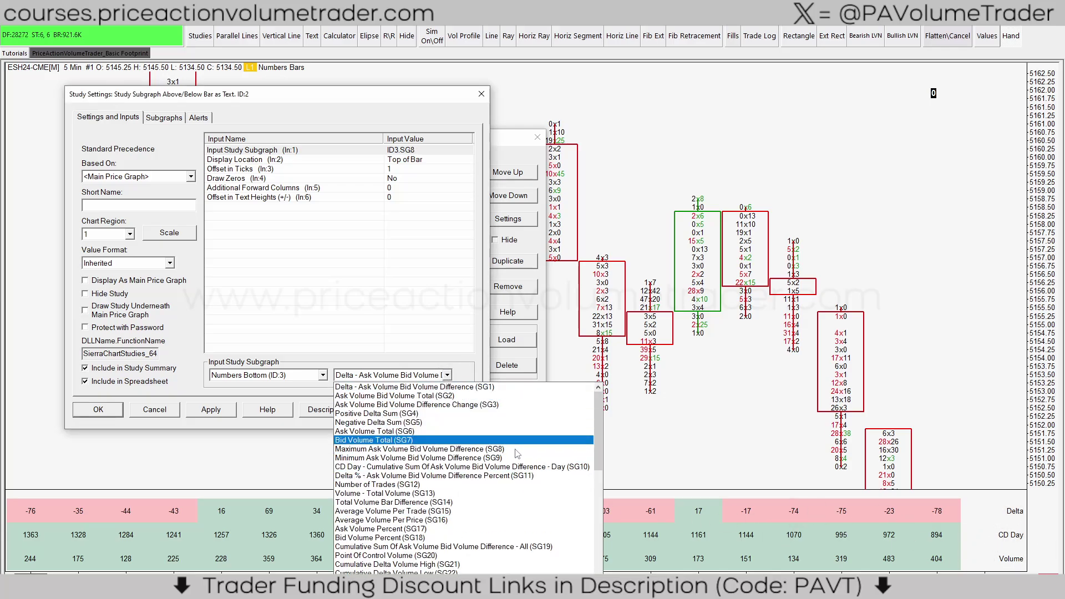
{"action": "scroll", "coordinate": [496, 514], "scroll_direction": "down", "scroll_amount": 7}
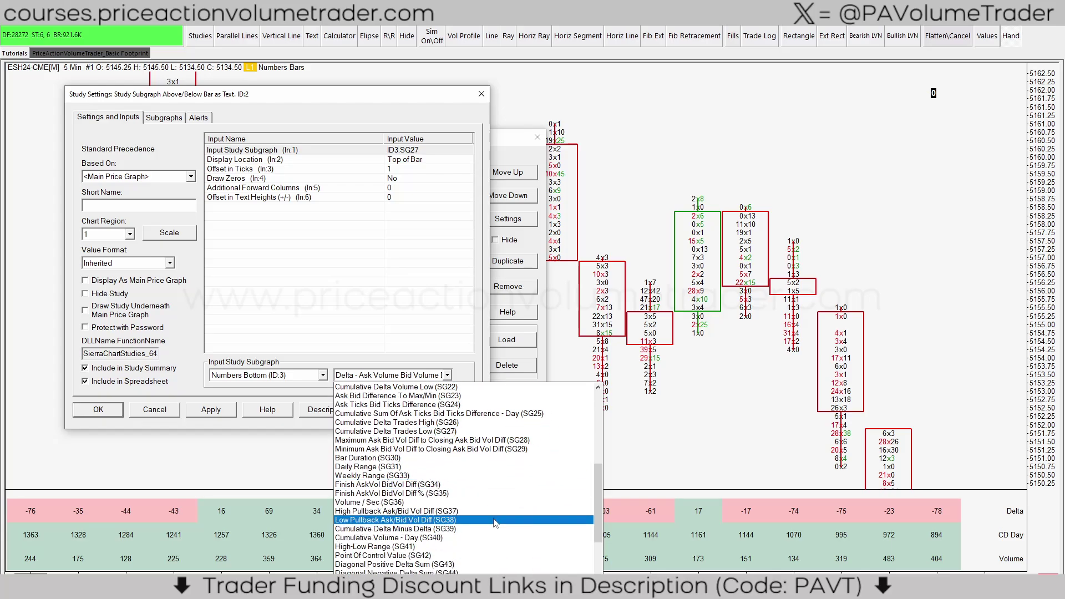
{"action": "scroll", "coordinate": [496, 522], "scroll_direction": "up", "scroll_amount": 7}
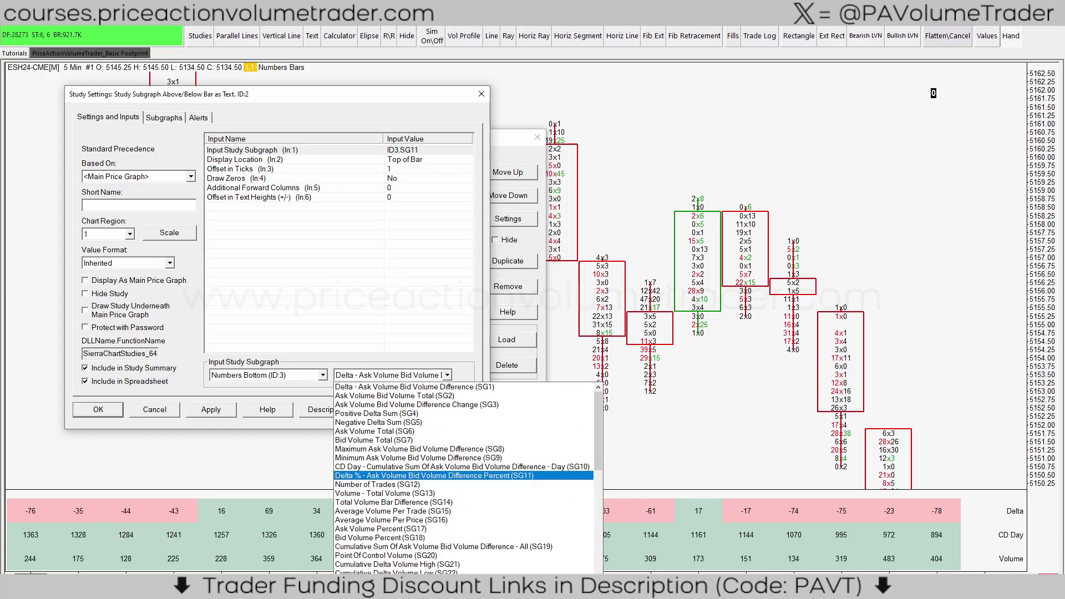
{"action": "scroll", "coordinate": [470, 530], "scroll_direction": "down", "scroll_amount": 10}
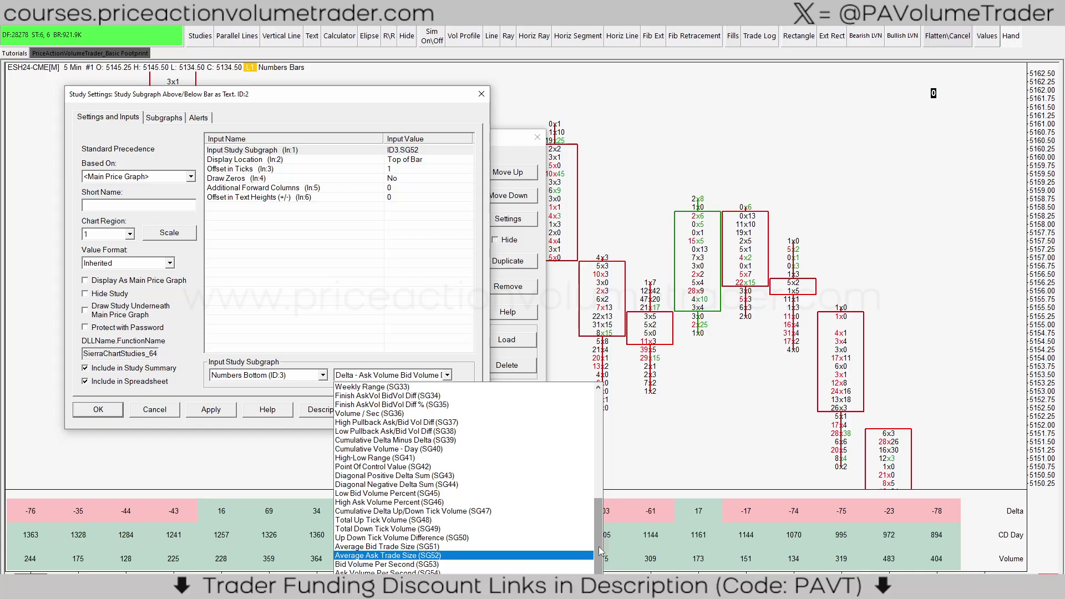
{"action": "scroll", "coordinate": [547, 419], "scroll_direction": "up", "scroll_amount": 11}
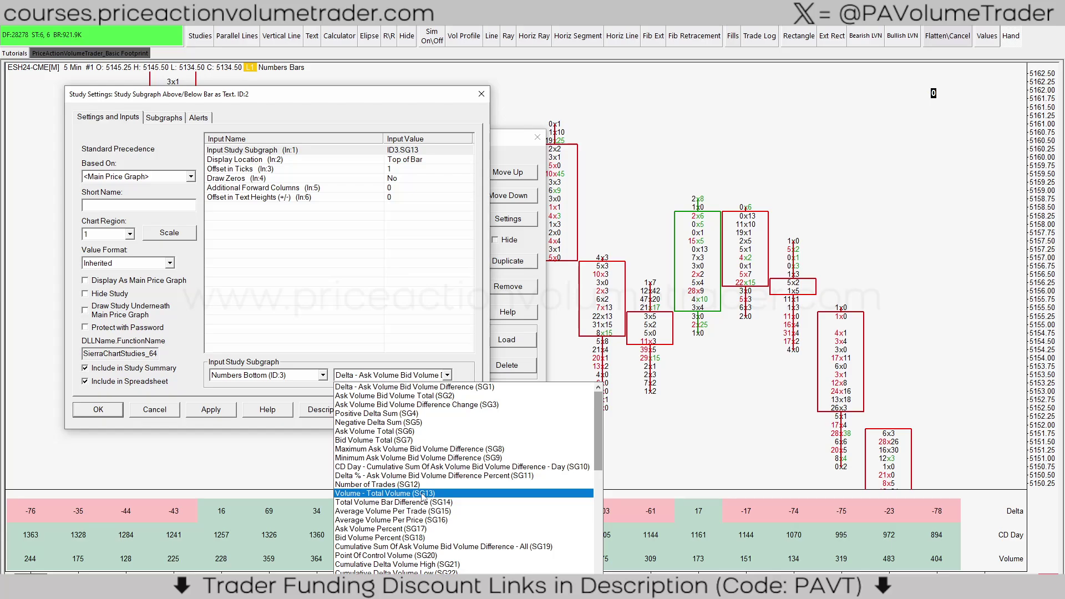
{"action": "left_click", "coordinate": [423, 494]}
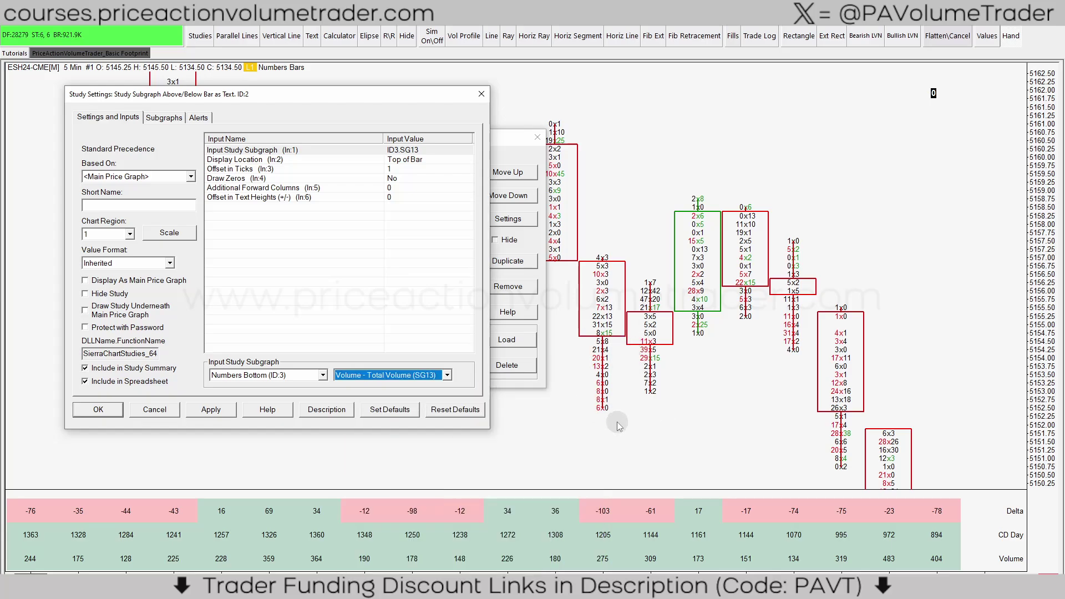
{"action": "left_click", "coordinate": [374, 308]}
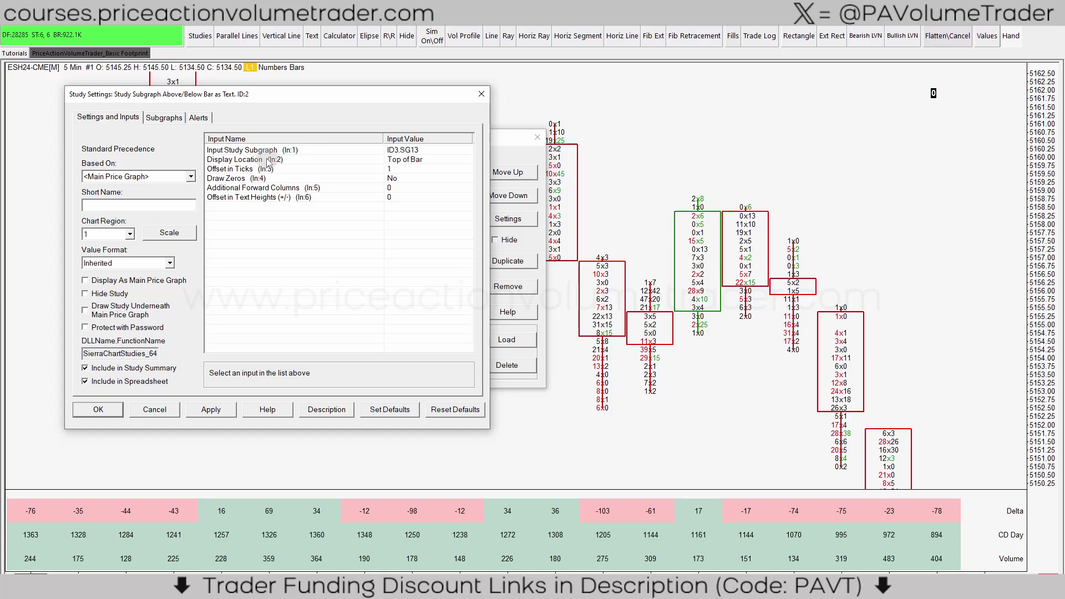
- Place the text at Bottom of Bar with a 2-tick offset and apply
{"action": "left_click", "coordinate": [417, 160]}
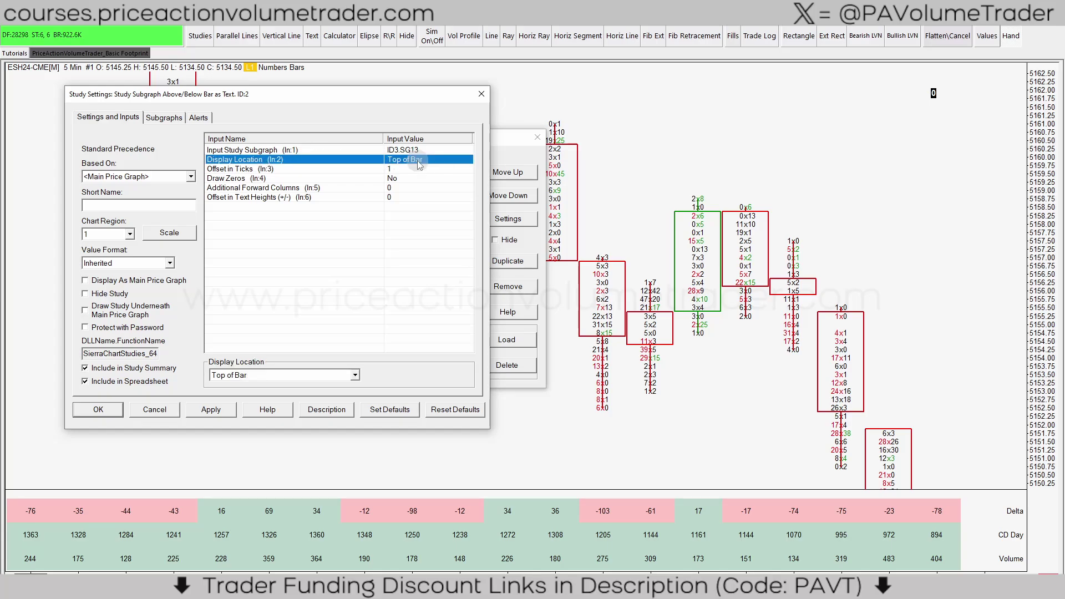
{"action": "left_click", "coordinate": [354, 375]}
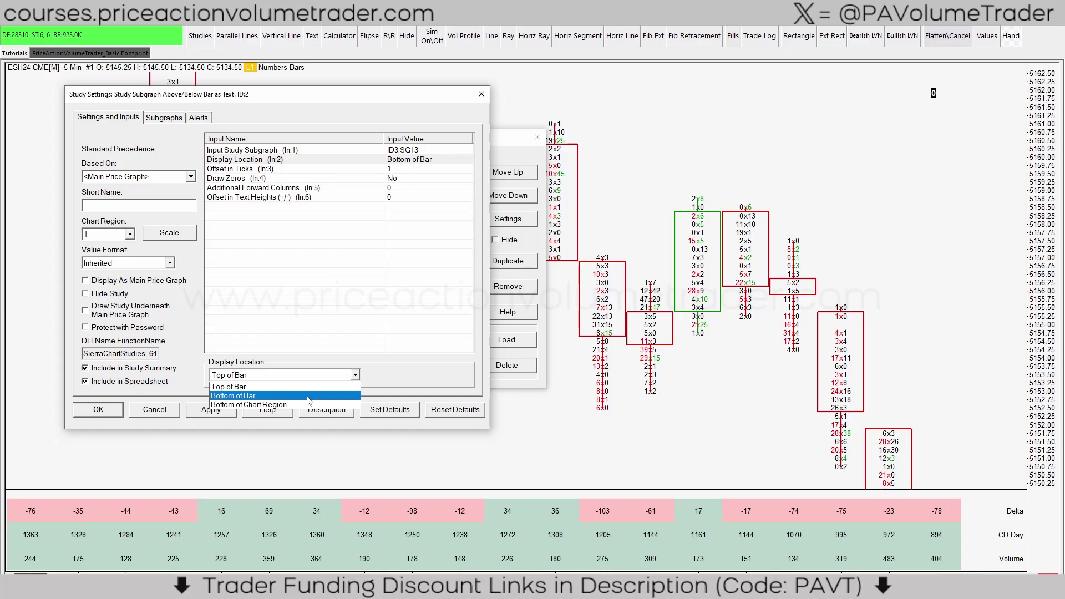
{"action": "left_click", "coordinate": [308, 395]}
{"action": "left_click", "coordinate": [410, 239]}
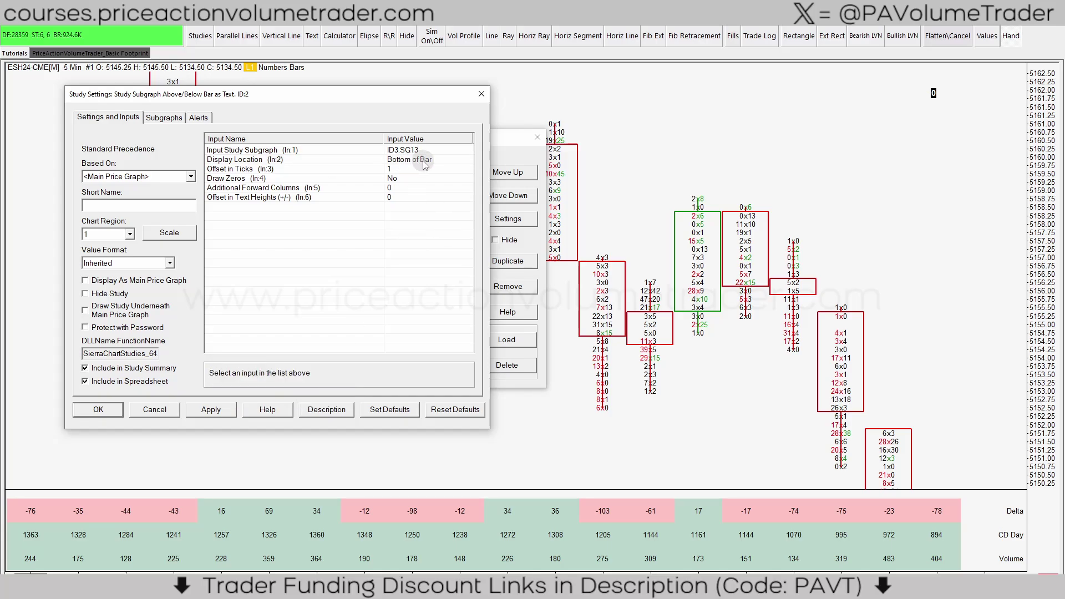
{"action": "left_click", "coordinate": [404, 169]}
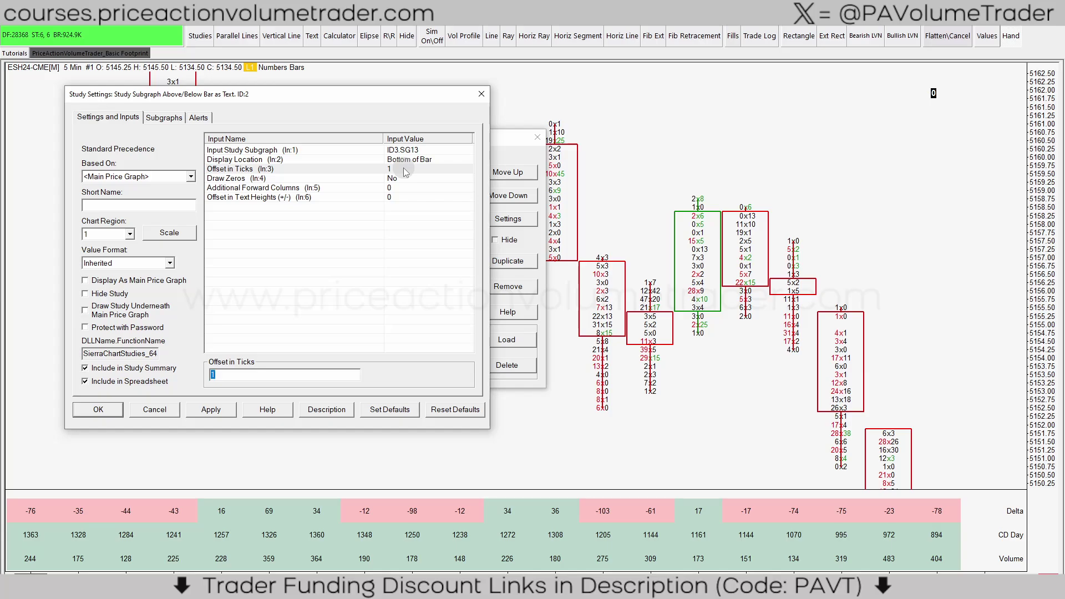
{"action": "type", "text": "2"}
{"action": "left_click", "coordinate": [413, 256]}
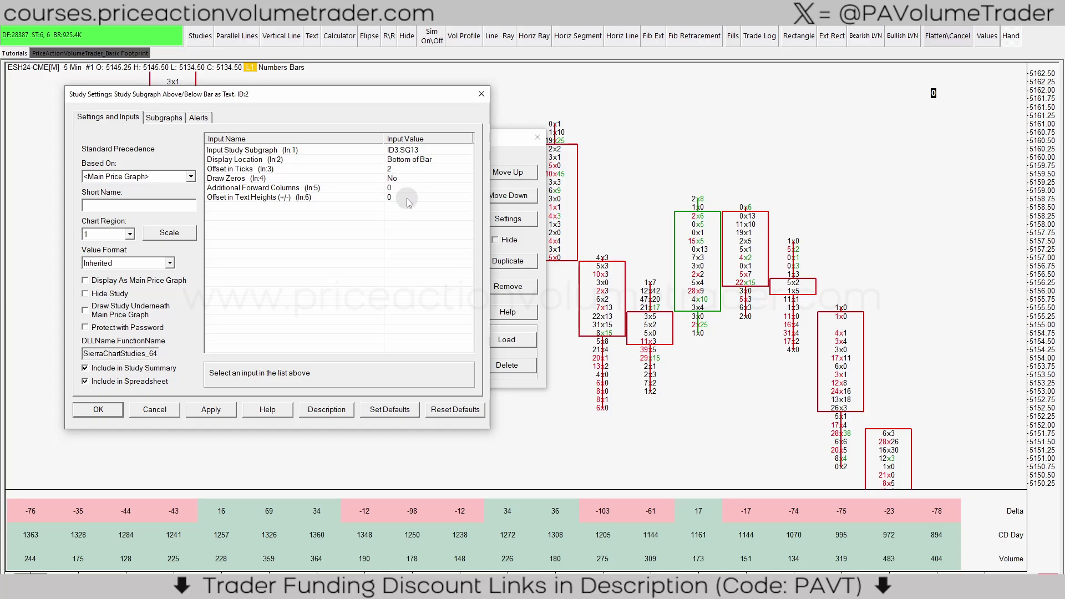
{"action": "left_click", "coordinate": [216, 413]}
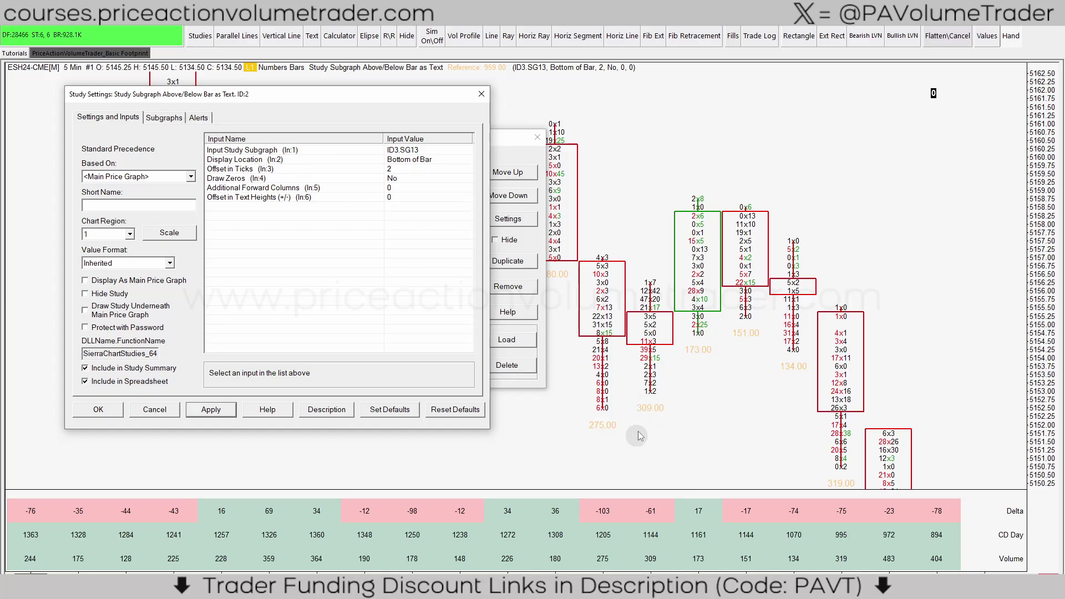
- Set the volume label colour to black and apply it
{"action": "left_click", "coordinate": [165, 118]}
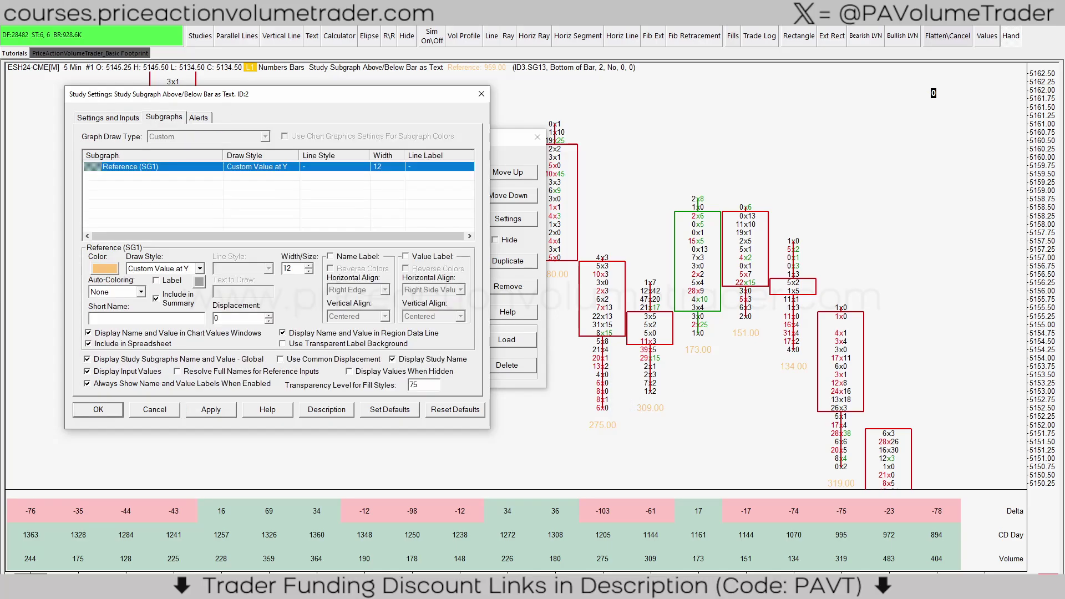
{"action": "left_click", "coordinate": [109, 271]}
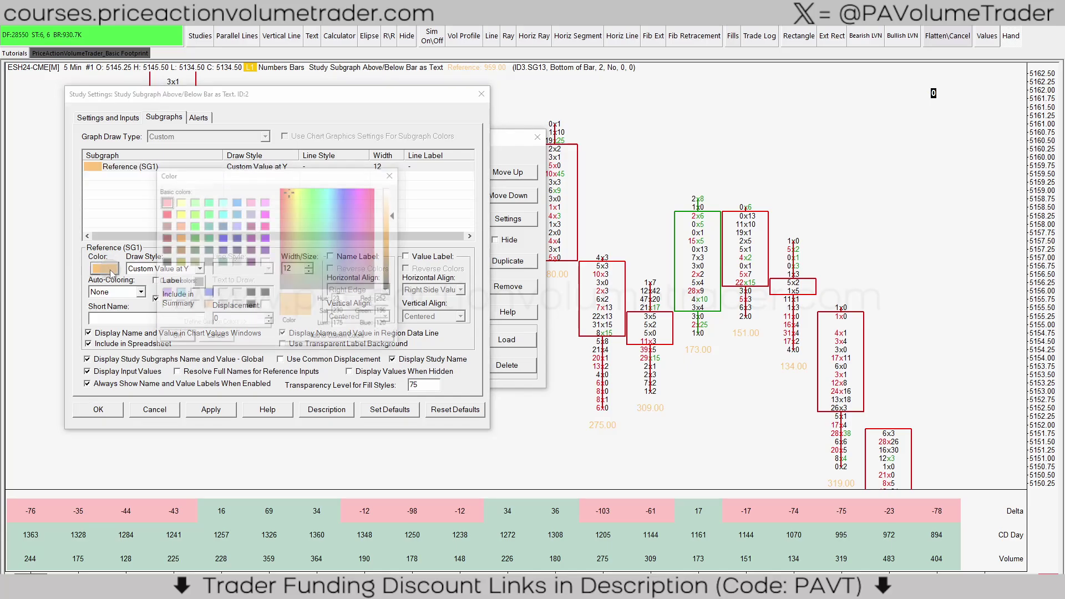
{"action": "left_click", "coordinate": [266, 294]}
{"action": "left_click", "coordinate": [175, 337]}
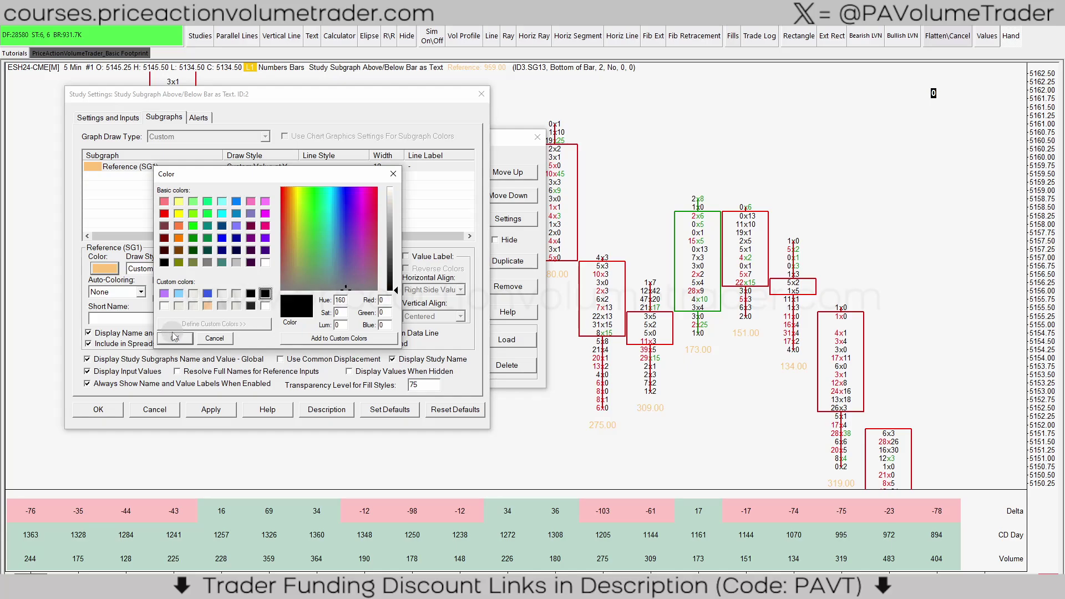
{"action": "left_click", "coordinate": [217, 409]}
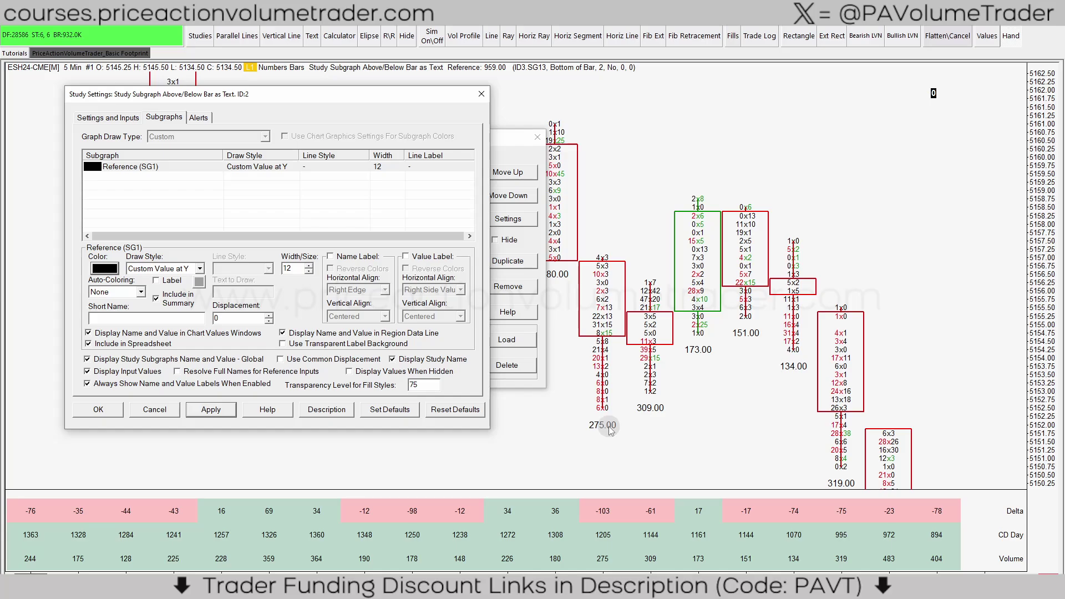
- Turn off always showing name and value labels and confirm the study settings
{"action": "left_click", "coordinate": [113, 384]}
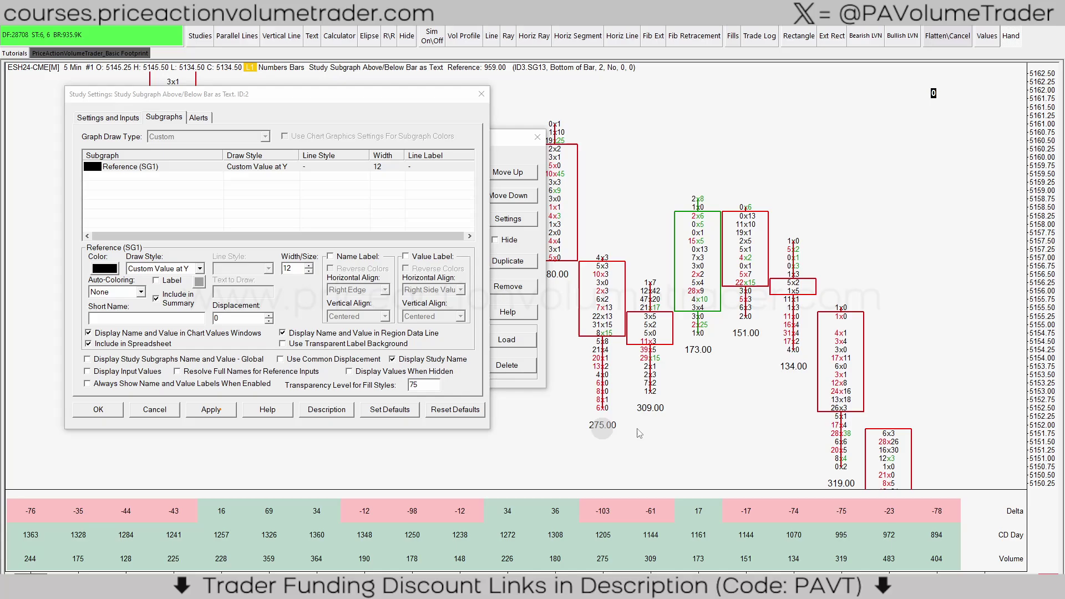
{"action": "left_click", "coordinate": [99, 410]}
{"action": "left_click", "coordinate": [100, 411]}
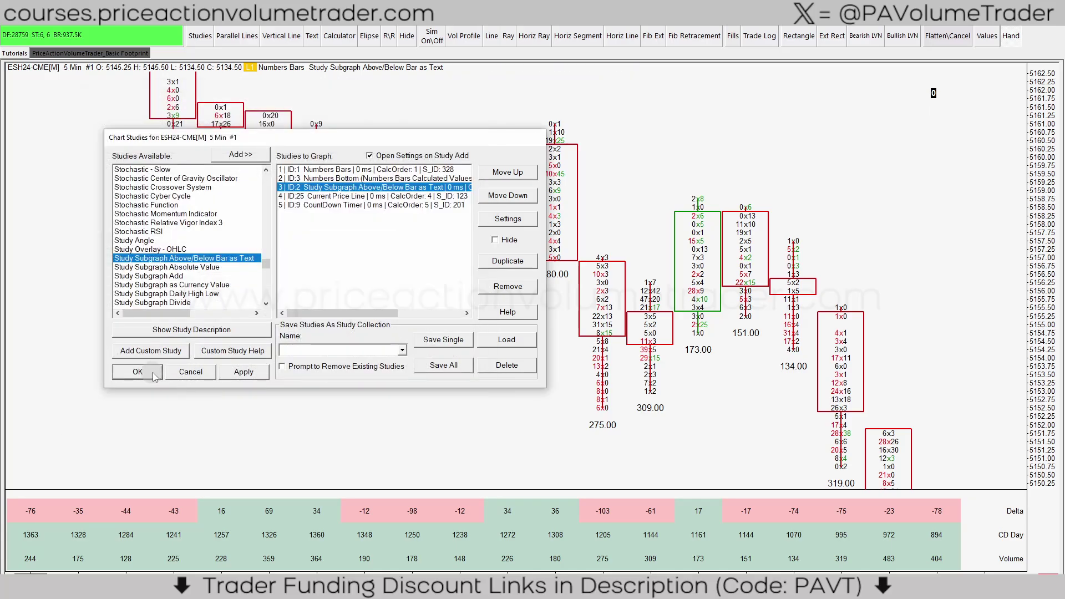
- Pan the chart, then reopen the Above/Below Bar as Text study's settings from the Studies list
{"action": "left_click", "coordinate": [139, 373]}
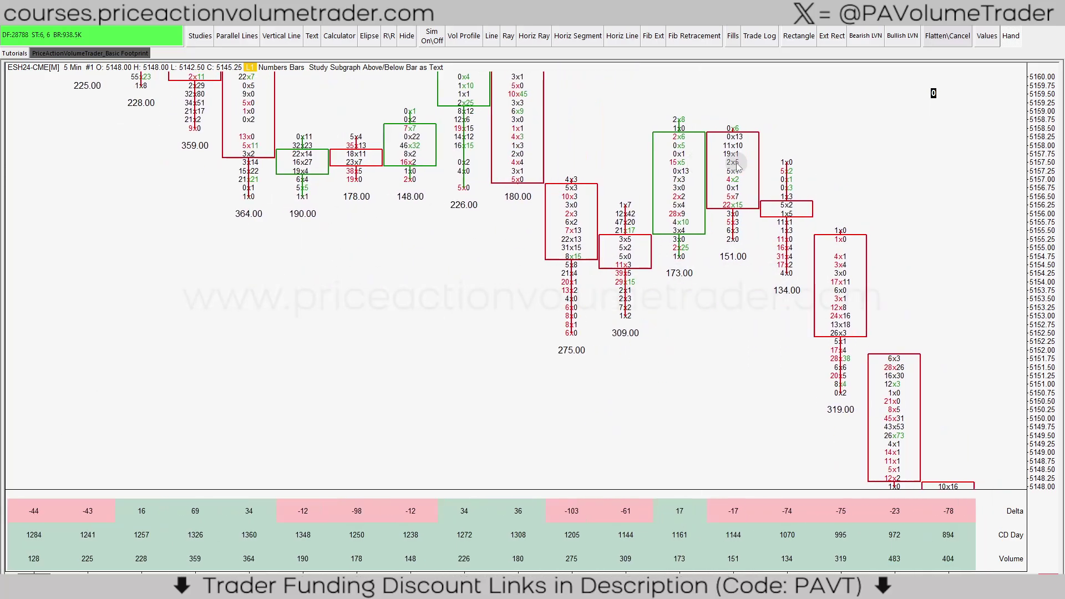
{"action": "left_click_drag", "start_coordinate": [566, 227], "coordinate": [563, 307]}
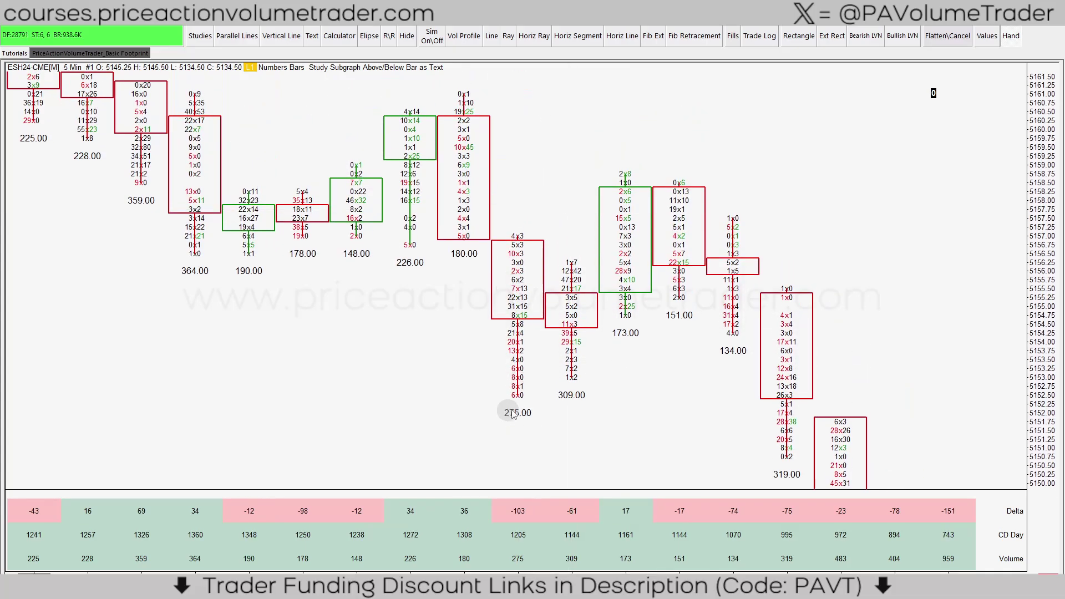
{"action": "left_click_drag", "start_coordinate": [438, 402], "coordinate": [575, 310]}
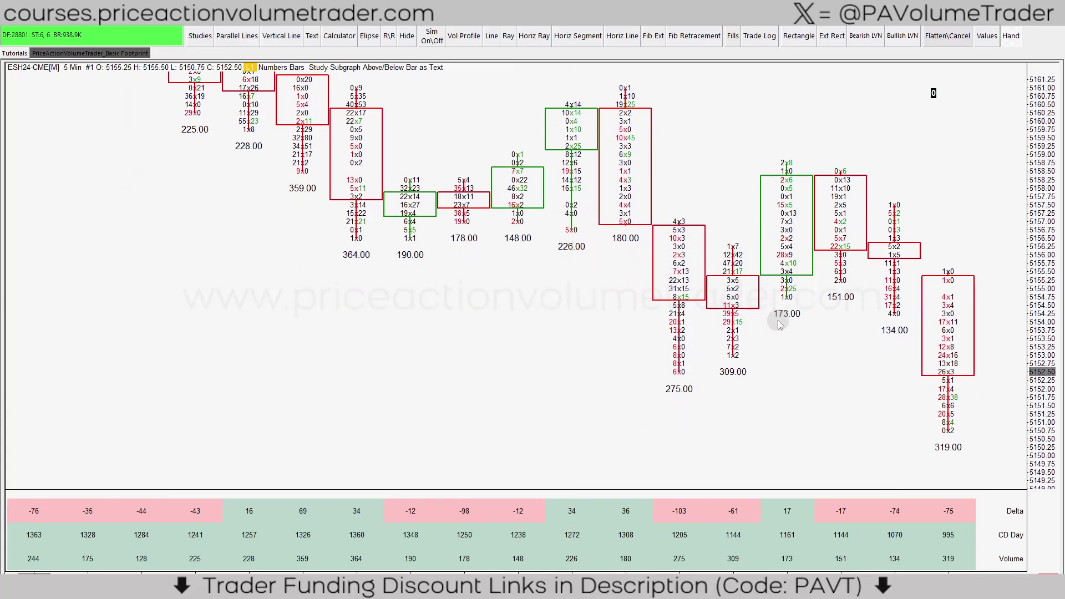
{"action": "right_click", "coordinate": [553, 295]}
{"action": "left_click", "coordinate": [596, 326]}
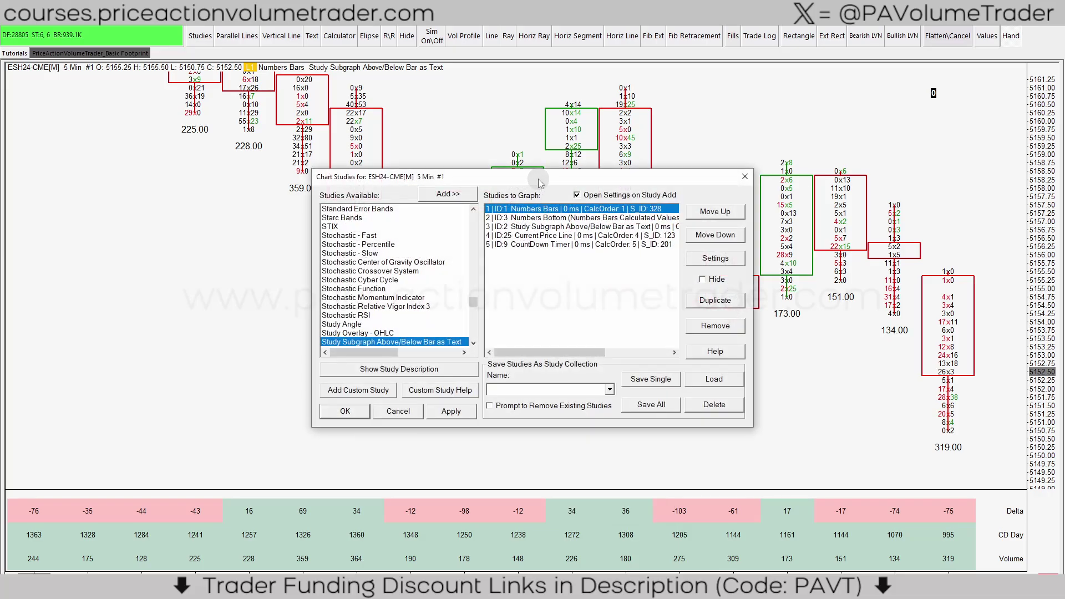
{"action": "left_click_drag", "start_coordinate": [540, 184], "coordinate": [318, 130]}
{"action": "left_click", "coordinate": [389, 175]}
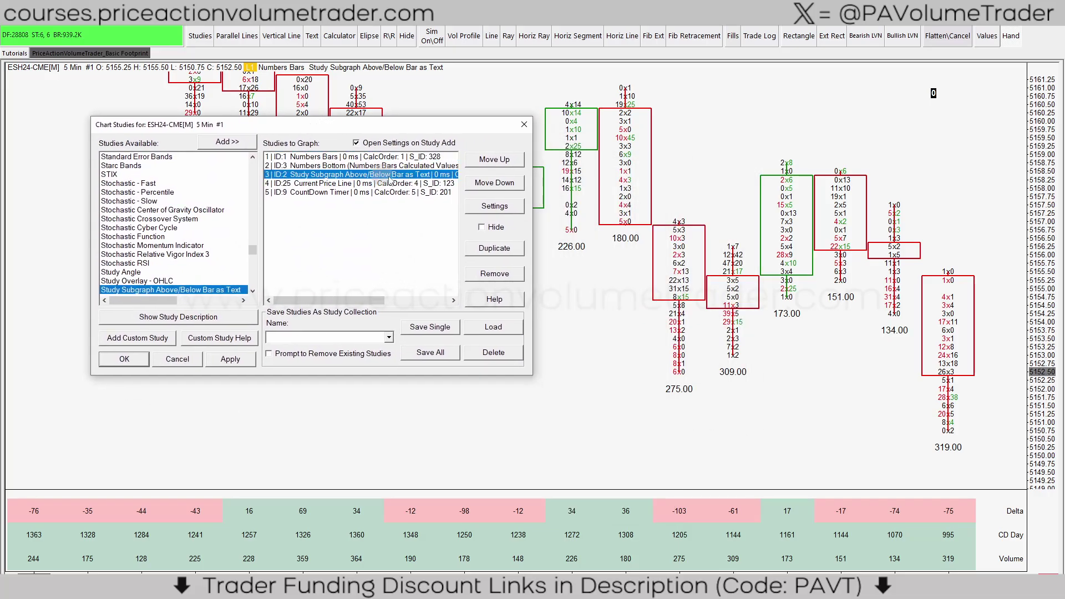
{"action": "left_click", "coordinate": [495, 207]}
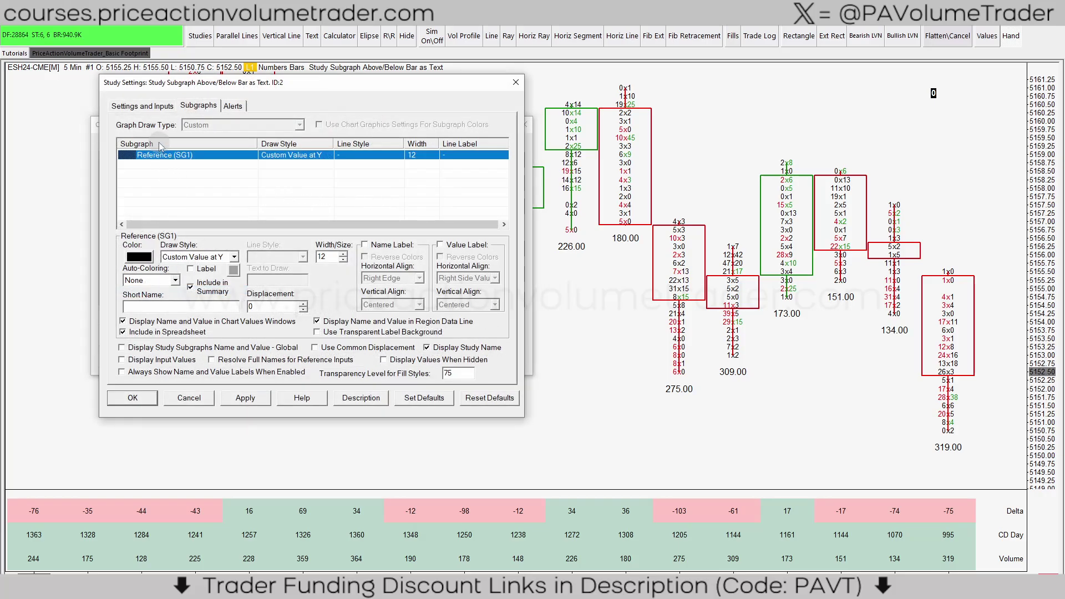
- Set the Value Format to Large Integer With Suffix and apply
{"action": "left_click", "coordinate": [143, 105]}
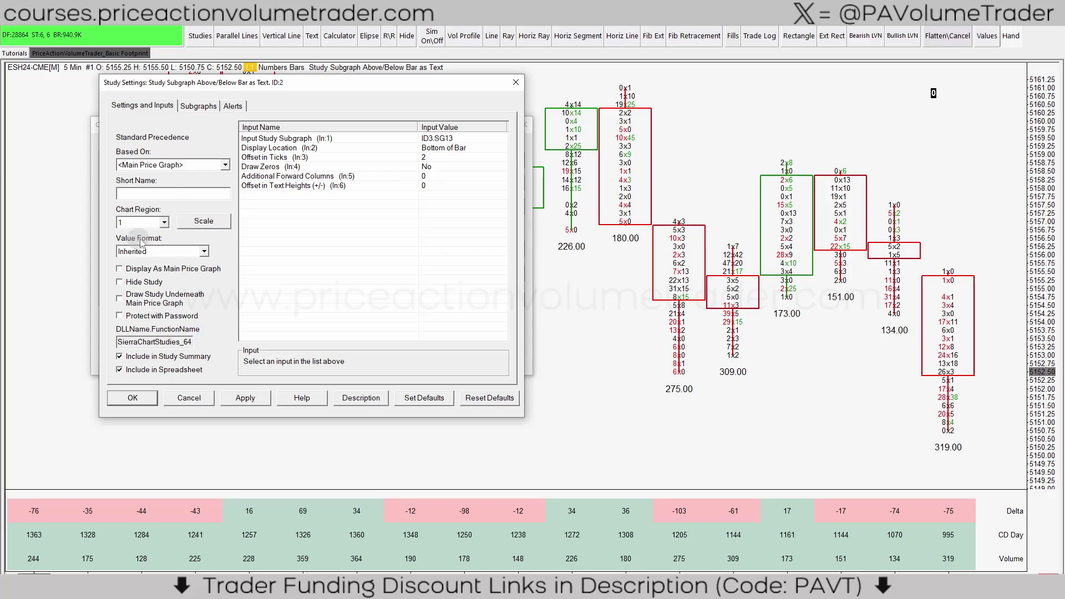
{"action": "left_click", "coordinate": [204, 251]}
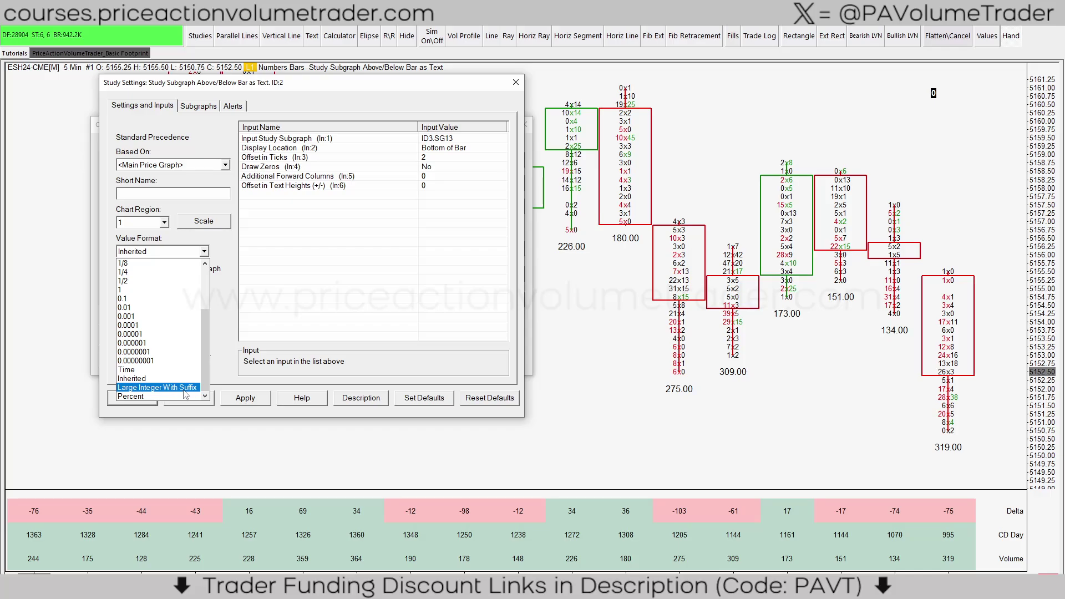
{"action": "left_click", "coordinate": [187, 387]}
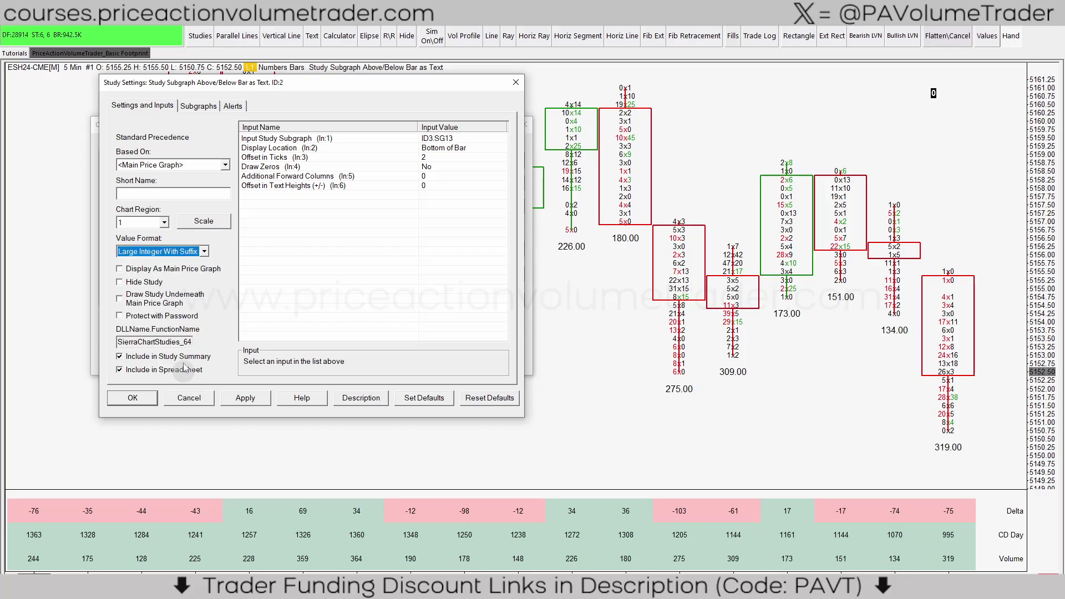
{"action": "left_click", "coordinate": [239, 399]}
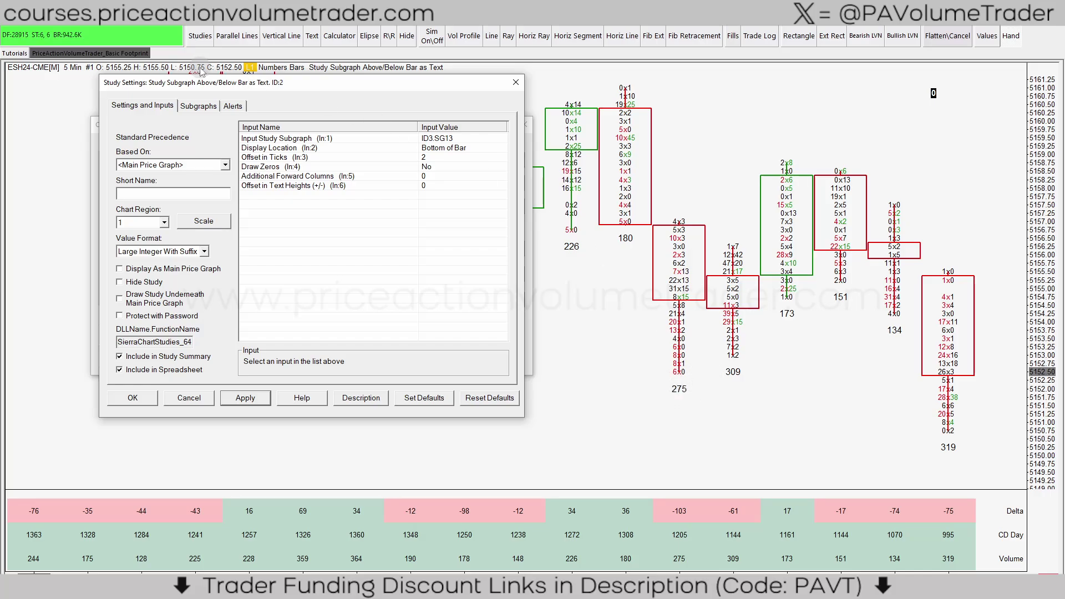
- Raise the label Width/Size to 14, apply, and close the settings and studies list
{"action": "left_click", "coordinate": [201, 106]}
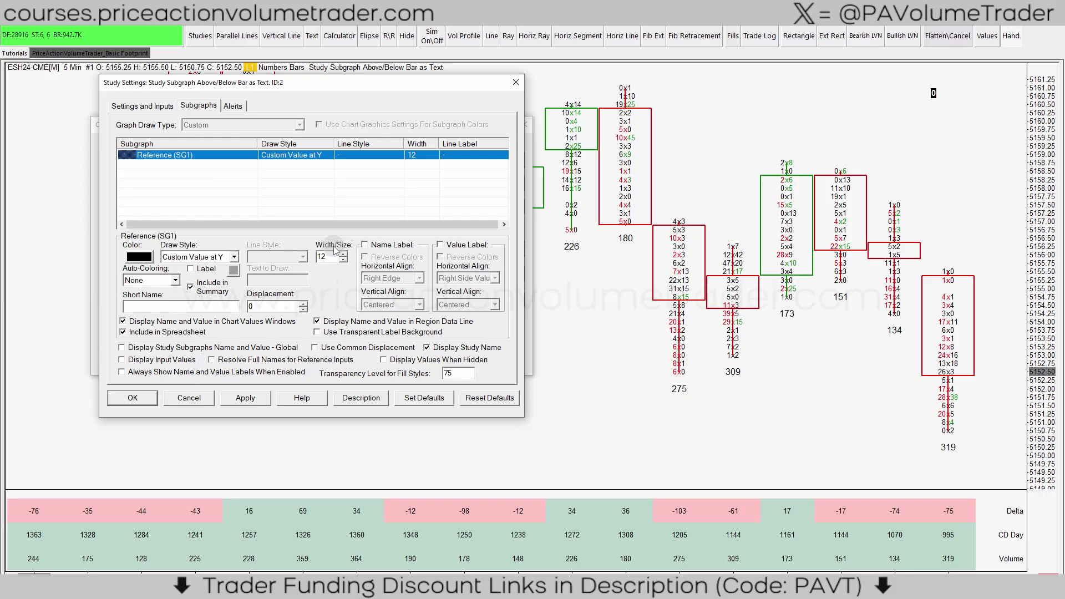
{"action": "double_click", "coordinate": [344, 254]}
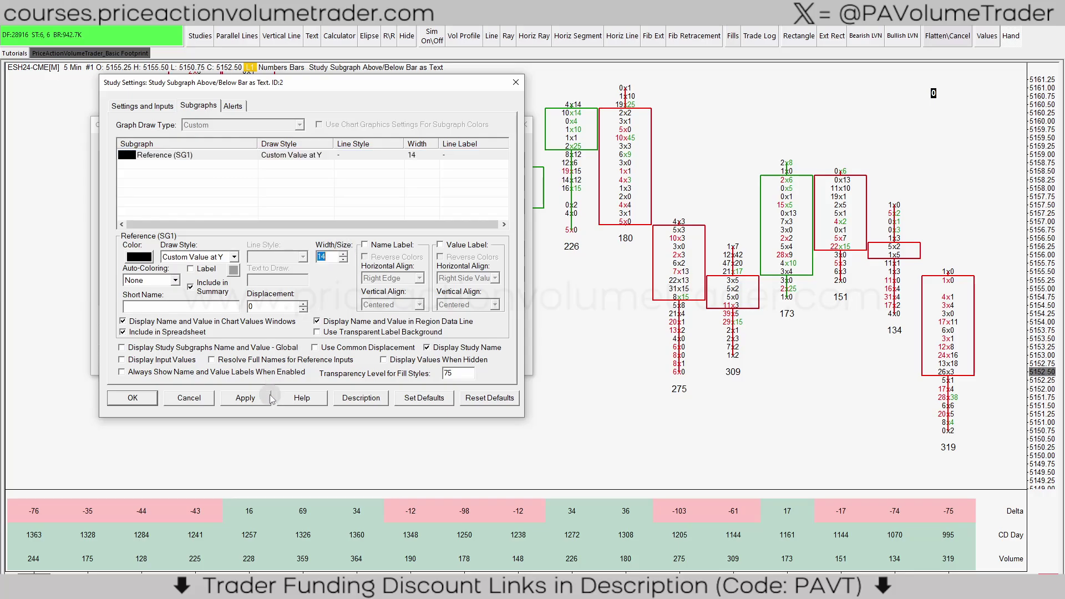
{"action": "left_click", "coordinate": [245, 398]}
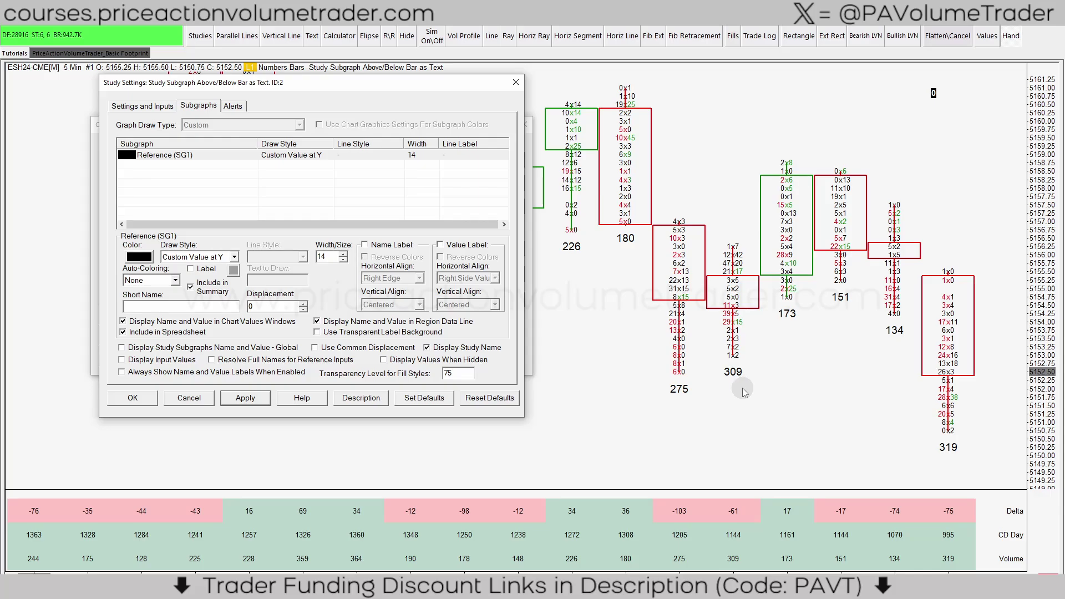
{"action": "left_click", "coordinate": [132, 398]}
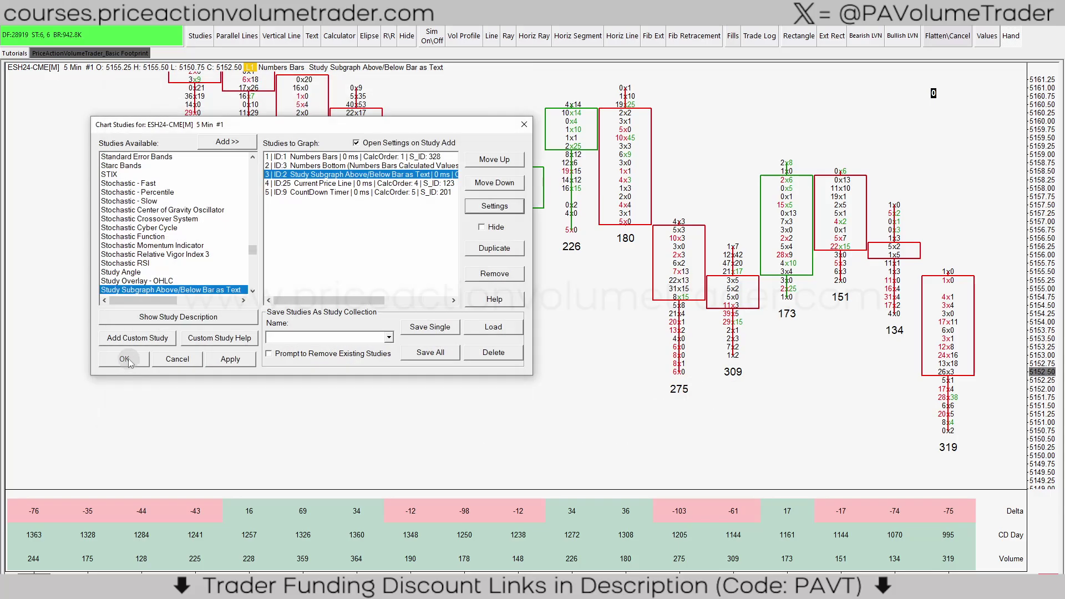
{"action": "left_click", "coordinate": [126, 435]}
{"action": "scroll", "coordinate": [603, 168], "scroll_direction": "up", "scroll_amount": 3}
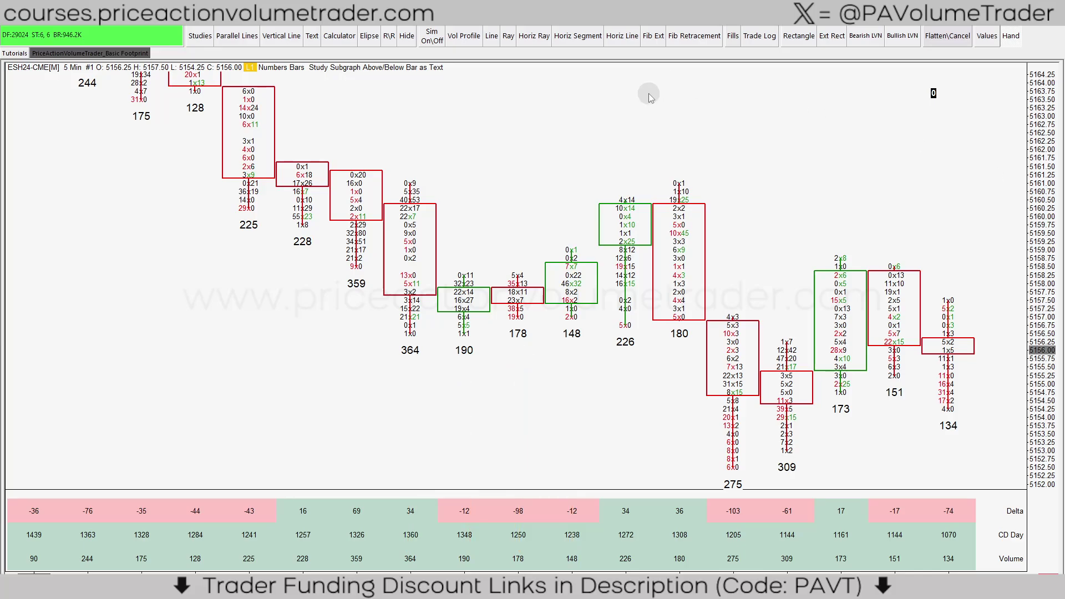
{"action": "left_click_drag", "start_coordinate": [649, 97], "coordinate": [566, 156]}
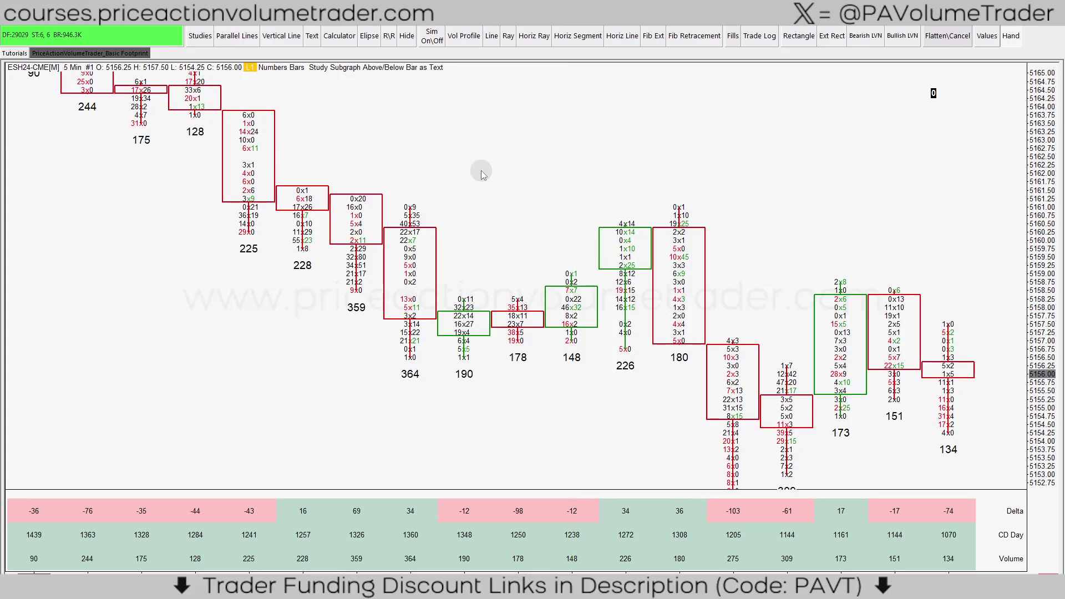
{"action": "left_click_drag", "start_coordinate": [482, 174], "coordinate": [631, 149]}
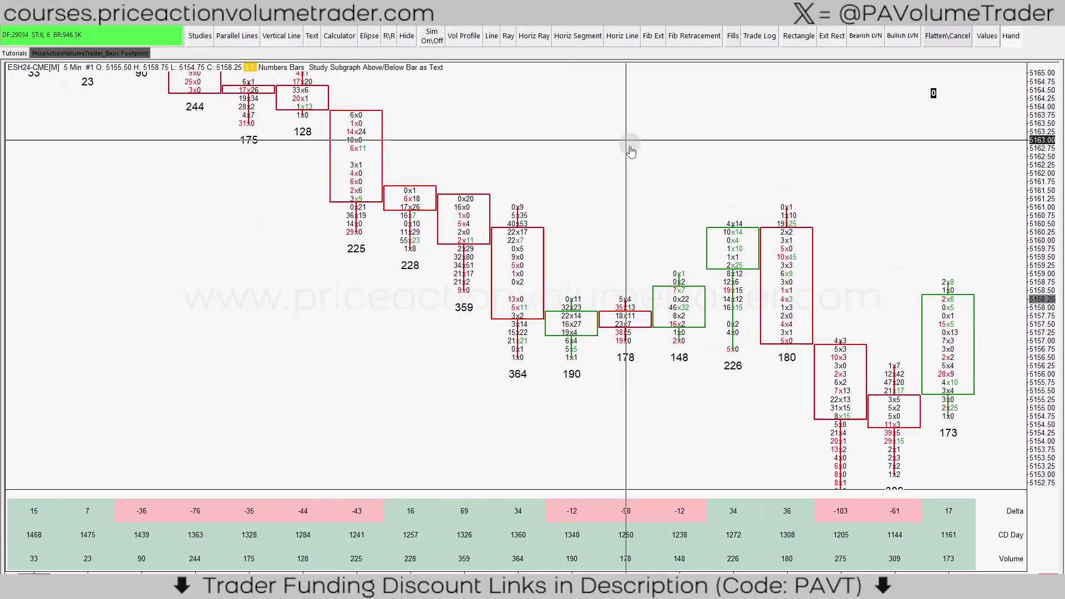
- Add a second Study Subgraph Above/Below Bar as Text study from the chart's Studies list
{"action": "right_click", "coordinate": [573, 131]}
{"action": "left_click", "coordinate": [612, 156]}
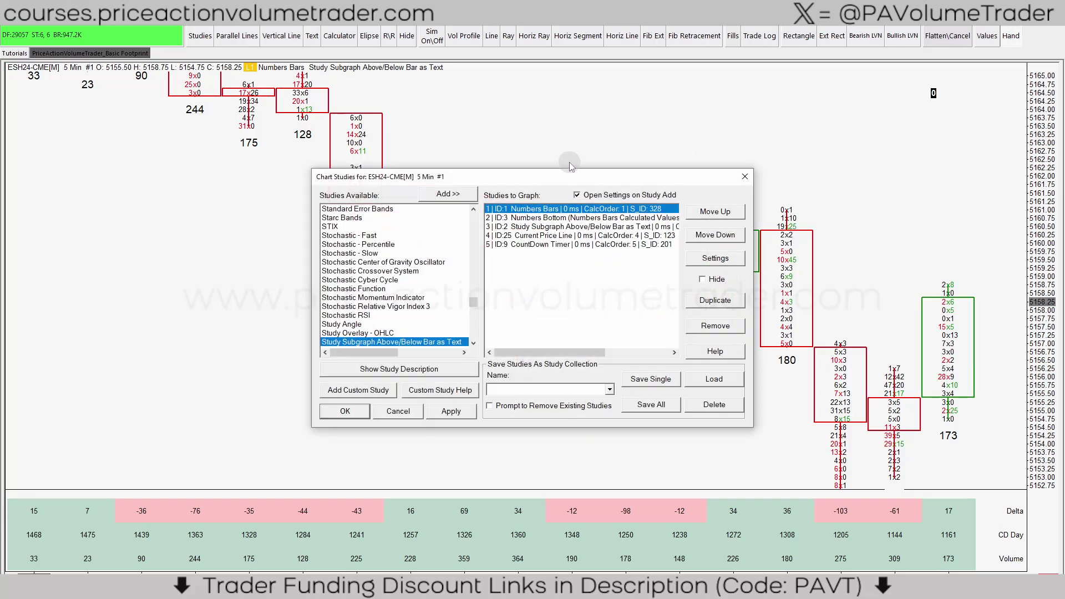
{"action": "left_click_drag", "start_coordinate": [571, 182], "coordinate": [293, 185]}
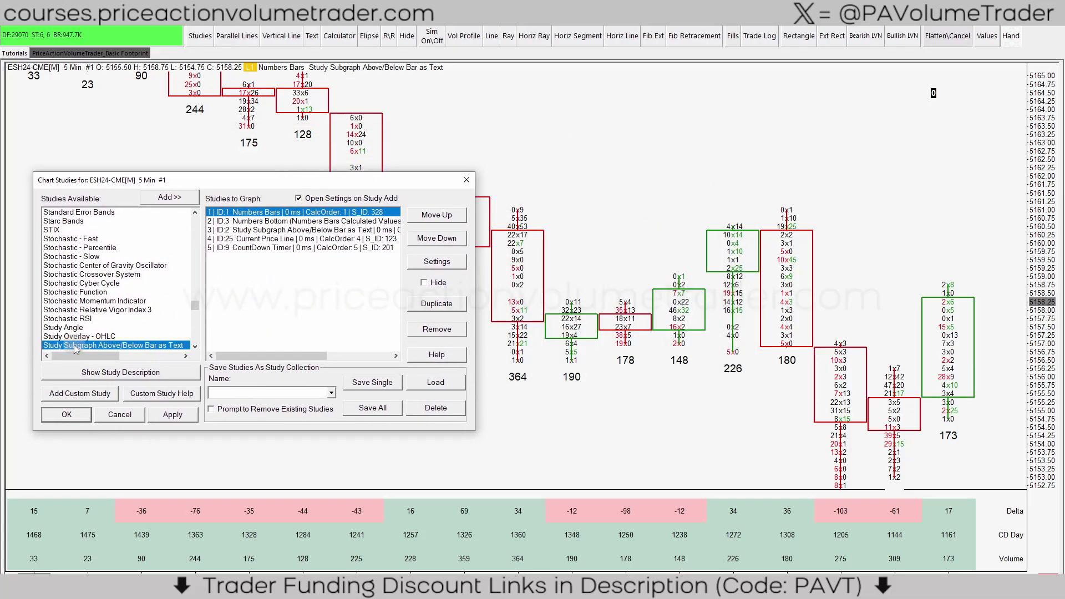
{"action": "left_click", "coordinate": [179, 199]}
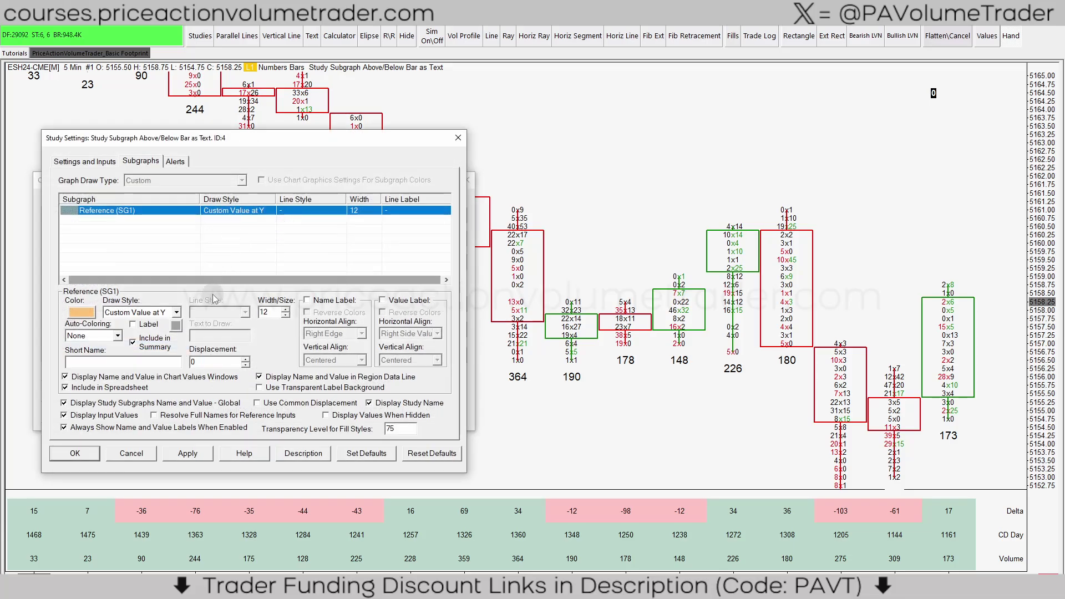
{"action": "left_click", "coordinate": [458, 139]}
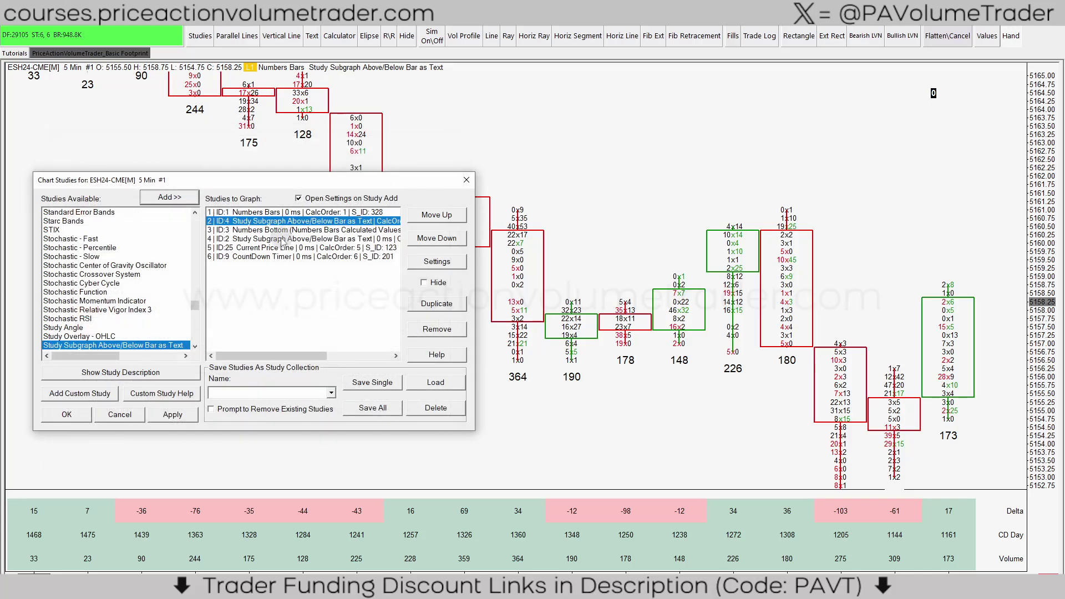
- Rename the original volume text study's Short Name to Vol Overlay and confirm
{"action": "left_click", "coordinate": [281, 238]}
{"action": "left_click", "coordinate": [436, 262]}
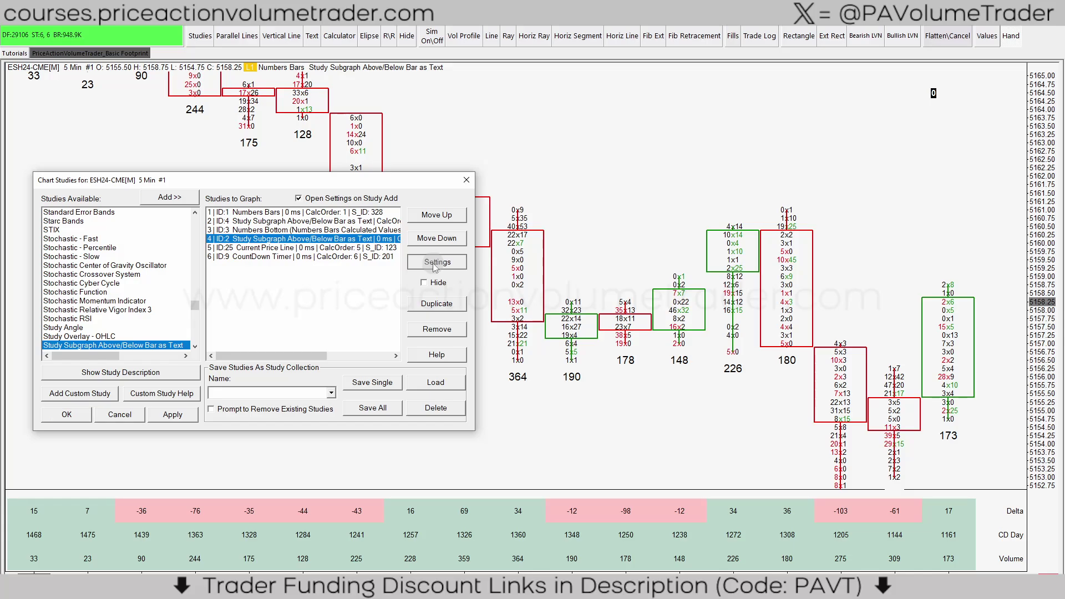
{"action": "left_click", "coordinate": [98, 162]}
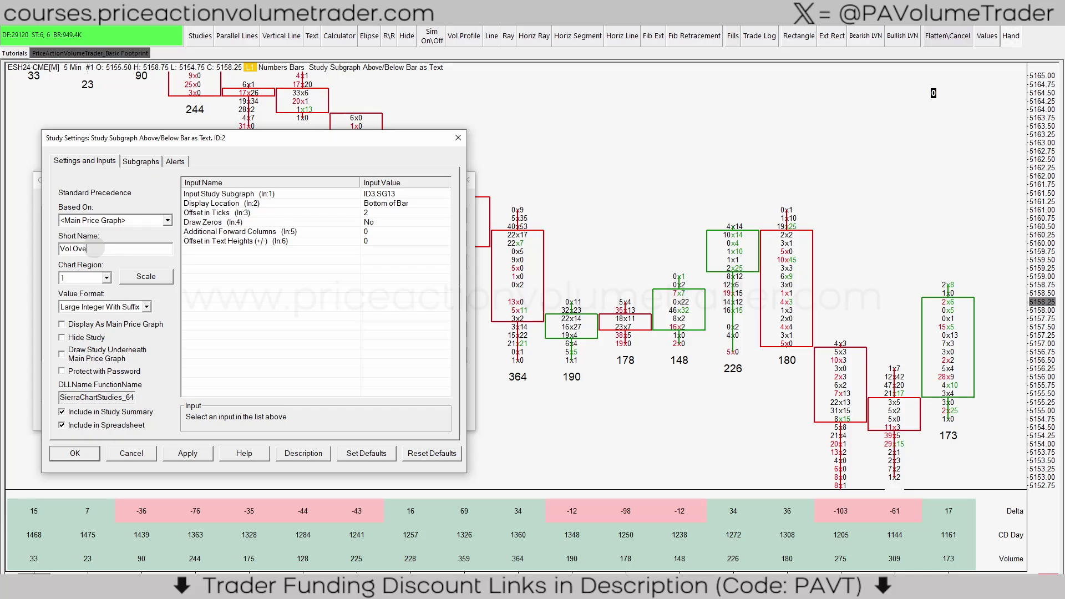
{"action": "left_click", "coordinate": [184, 454]}
{"action": "left_click", "coordinate": [77, 454]}
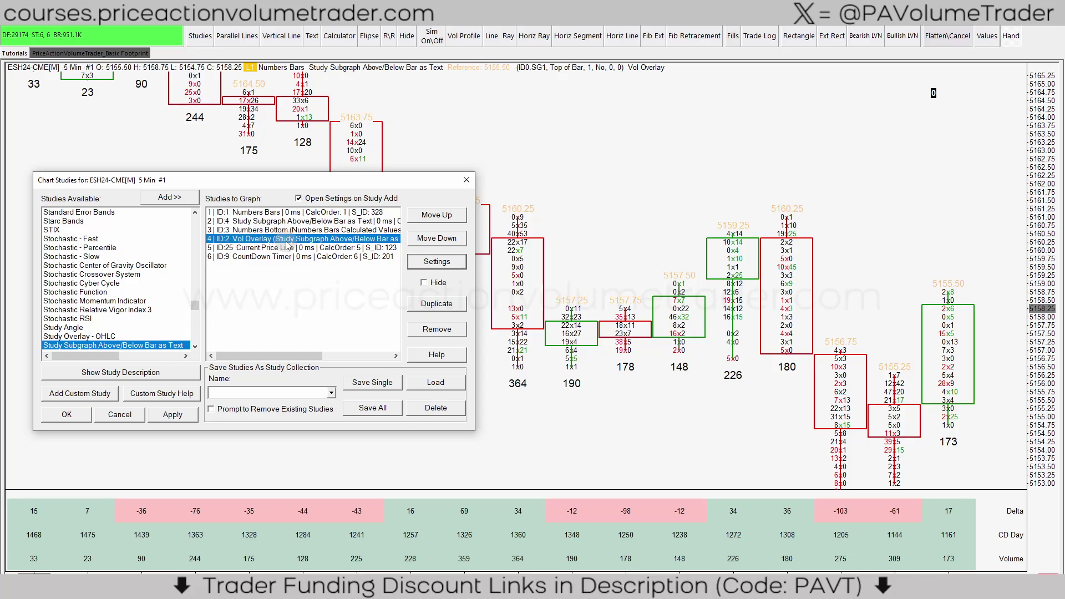
- Check the Numbers Bottom settings without changes, then select the newly added text study
{"action": "left_click", "coordinate": [329, 229]}
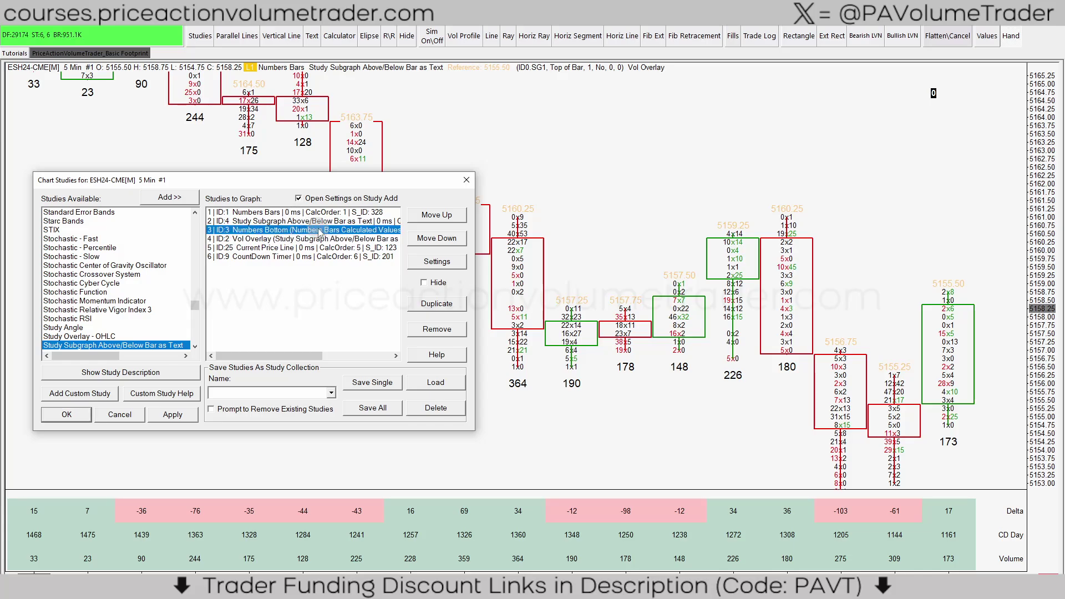
{"action": "left_click", "coordinate": [437, 265]}
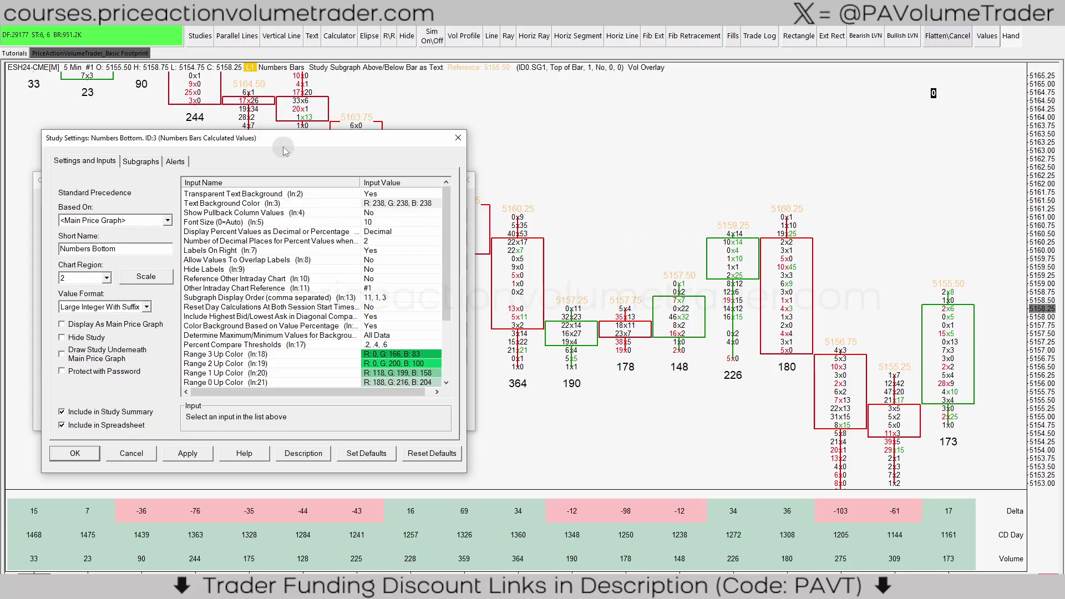
{"action": "left_click_drag", "start_coordinate": [283, 146], "coordinate": [294, 142]}
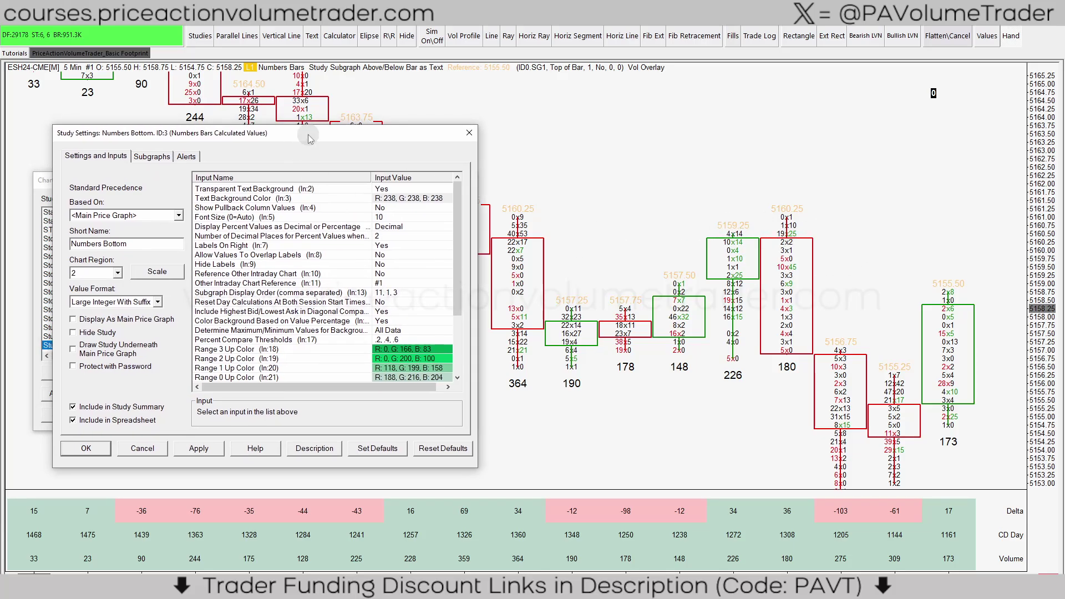
{"action": "left_click", "coordinate": [470, 133]}
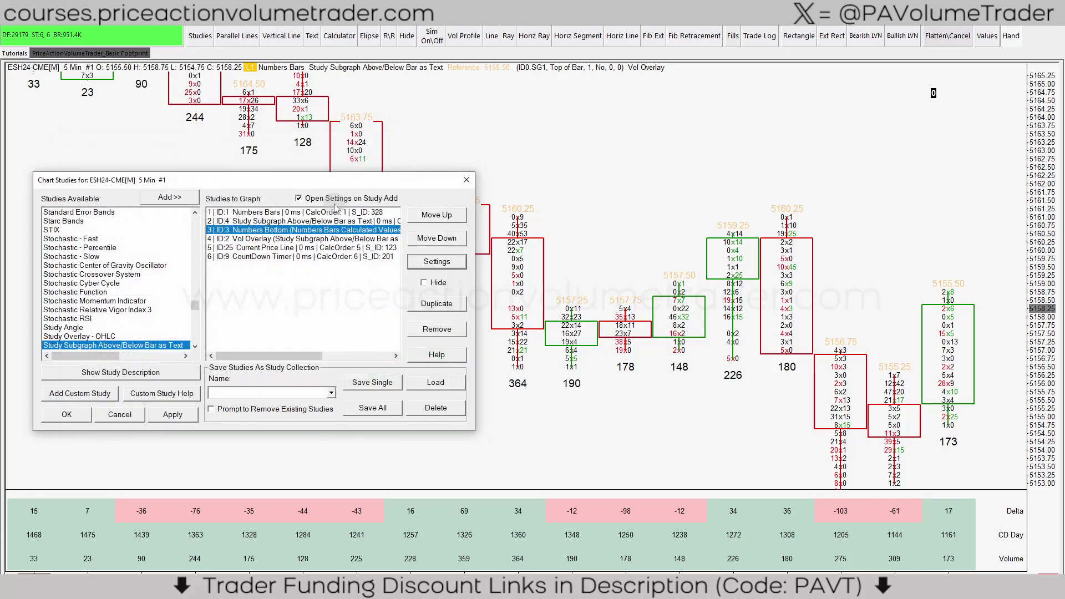
{"action": "left_click", "coordinate": [284, 221]}
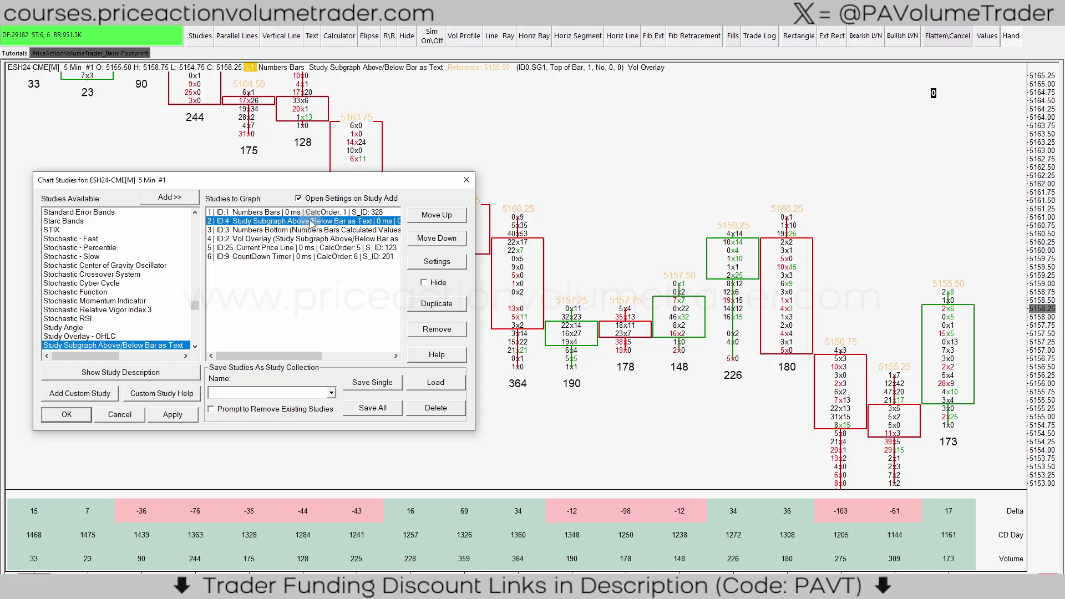
- Name the new study Delta Overlay and set its Value Format to Large Integer With Suffix
{"action": "left_click", "coordinate": [437, 261]}
{"action": "left_click", "coordinate": [107, 264]}
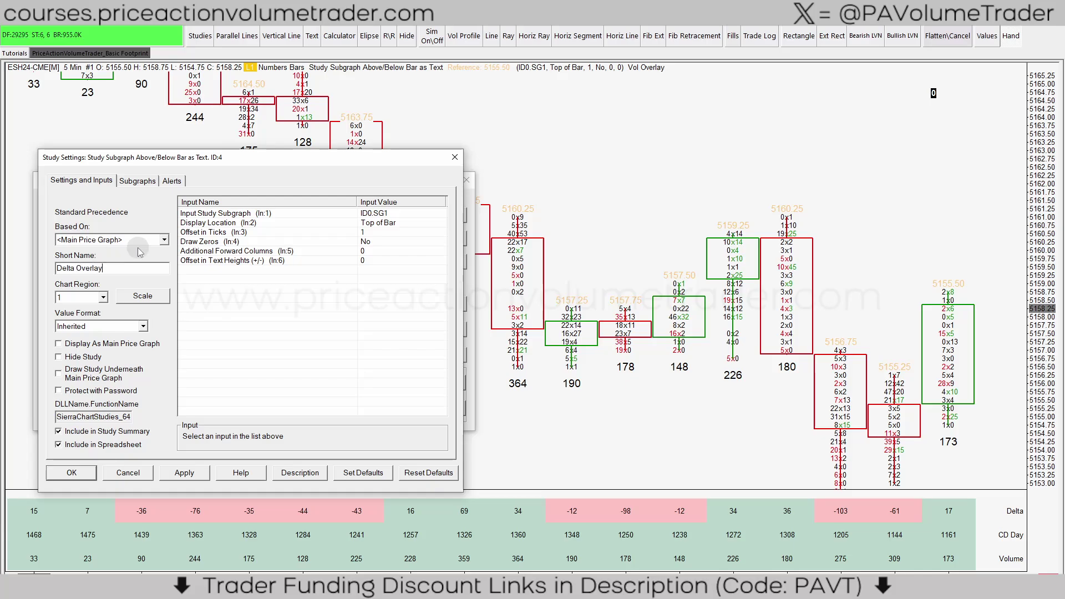
{"action": "left_click", "coordinate": [94, 325]}
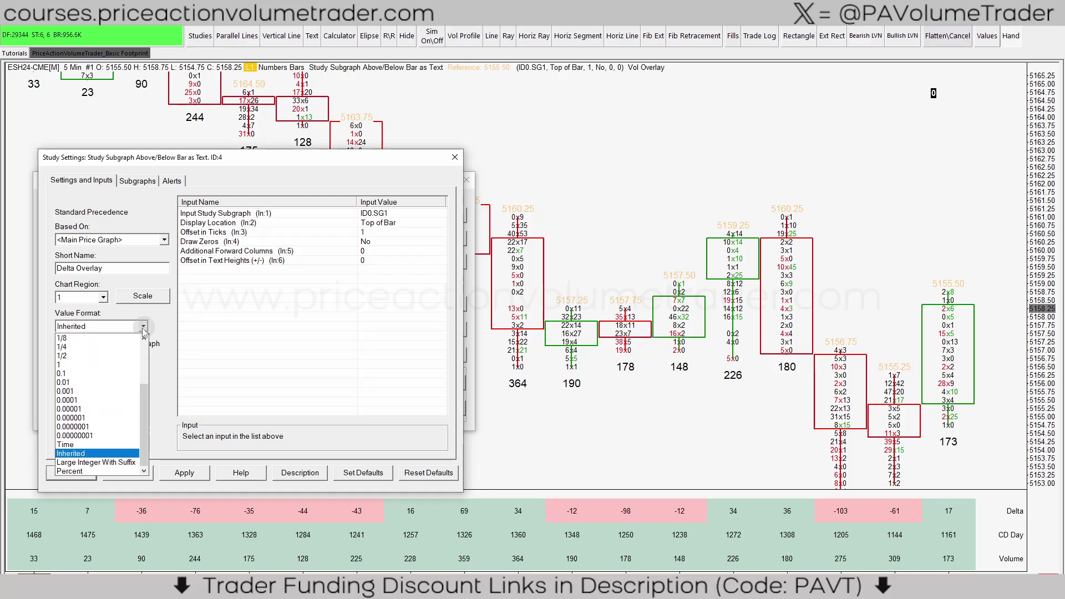
{"action": "left_click", "coordinate": [102, 464]}
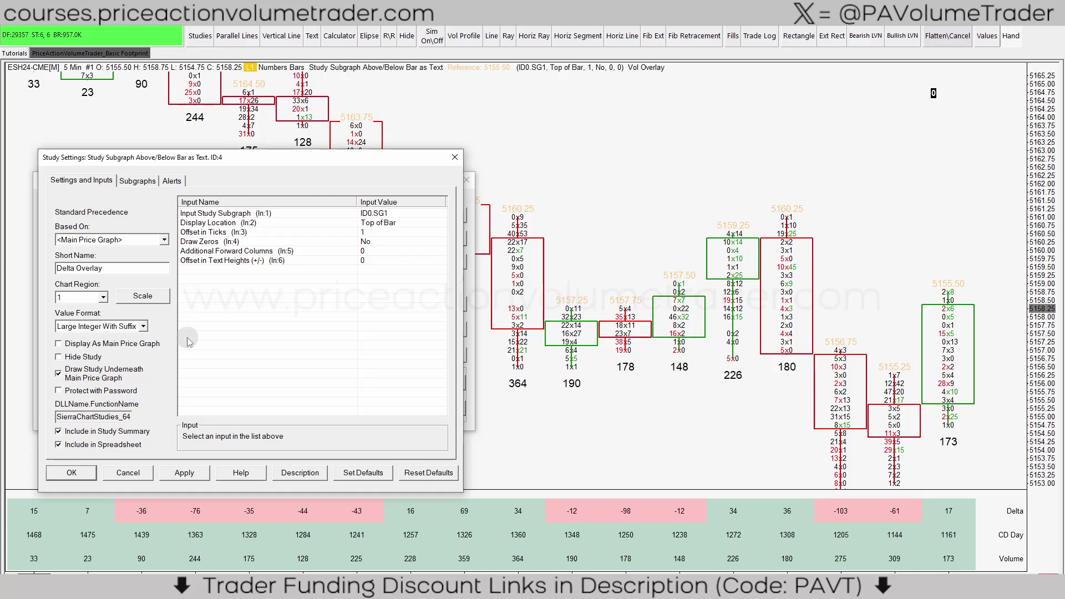
- Set the Input Study Subgraph to Numbers Bottom (ID:3) > Delta (SG1)
{"action": "left_click", "coordinate": [385, 213]}
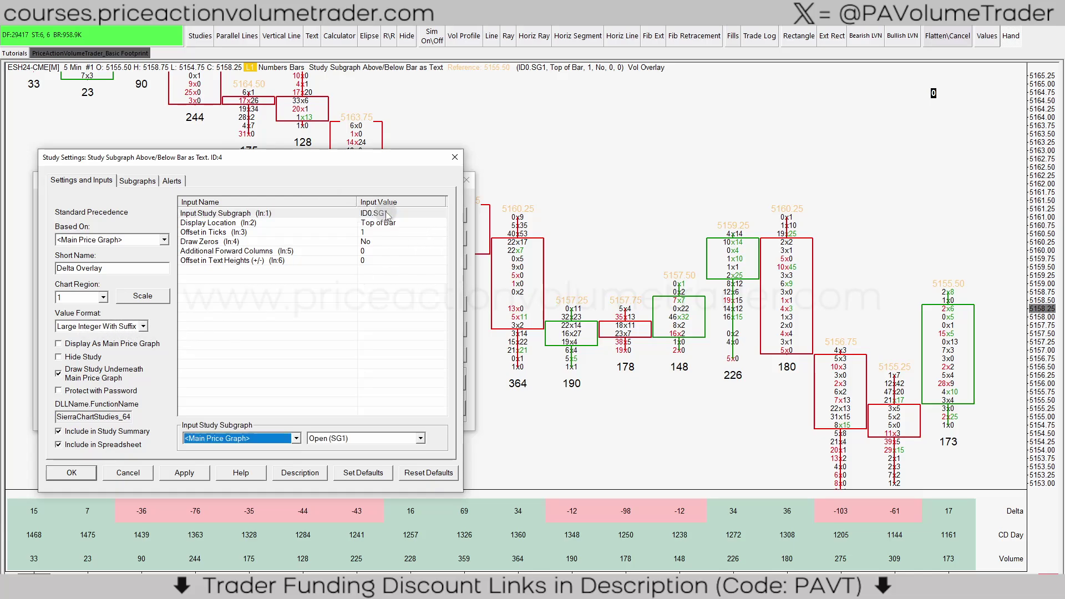
{"action": "left_click", "coordinate": [291, 444]}
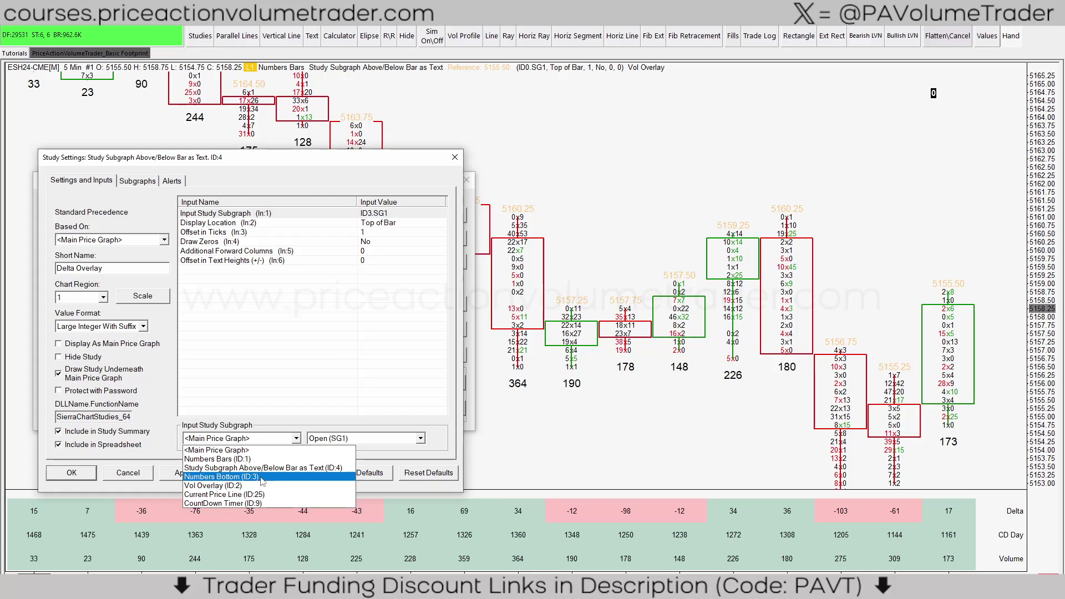
{"action": "left_click", "coordinate": [263, 477]}
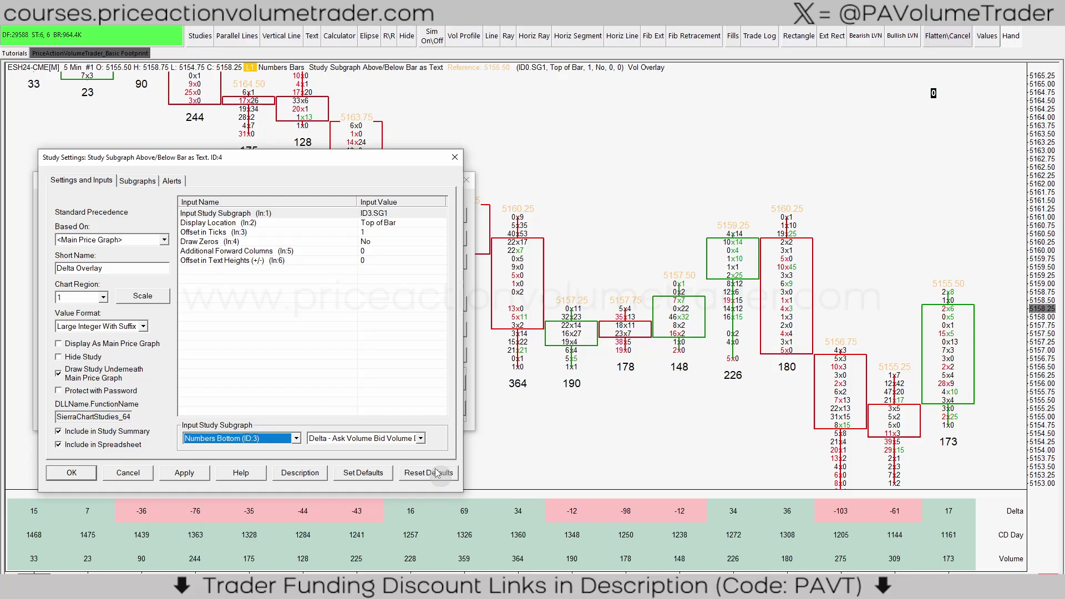
{"action": "left_click", "coordinate": [416, 438]}
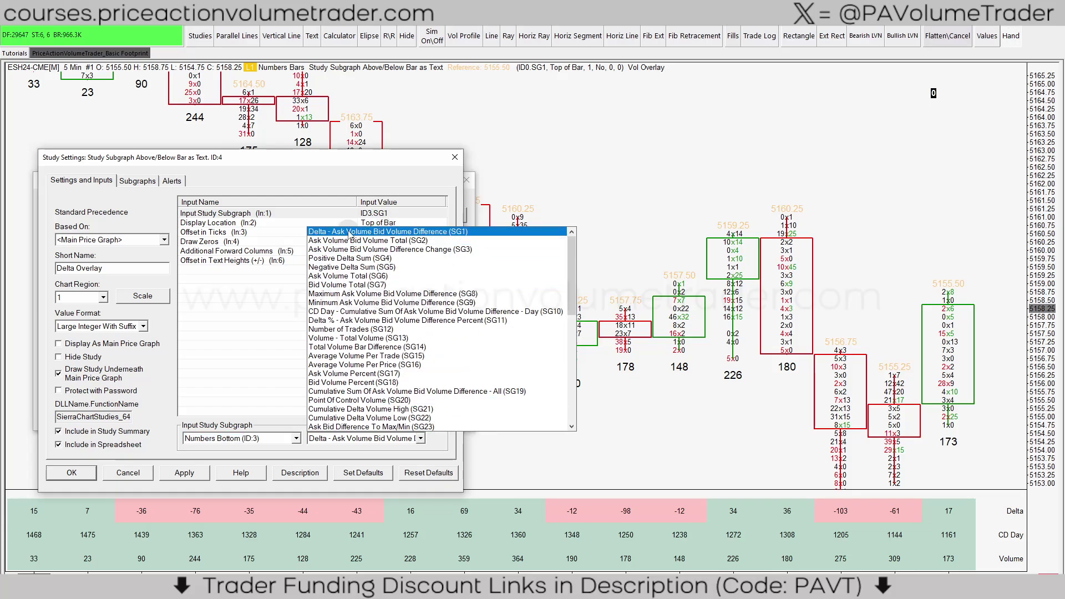
{"action": "left_click", "coordinate": [422, 236]}
{"action": "left_click", "coordinate": [369, 327]}
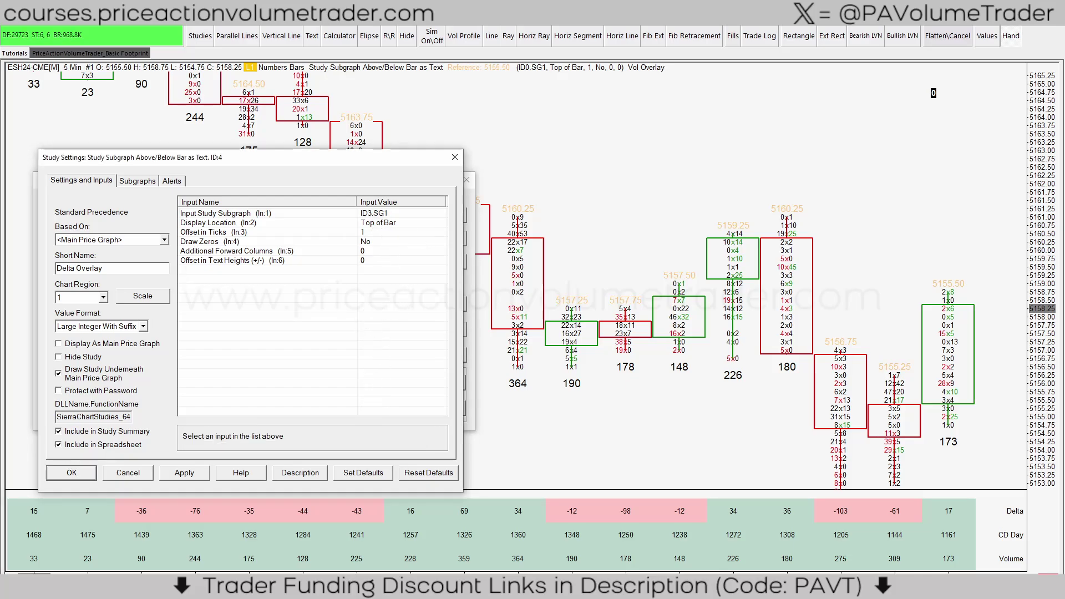
- Set Offset in Ticks to 2 and apply
{"action": "left_click", "coordinate": [365, 233]}
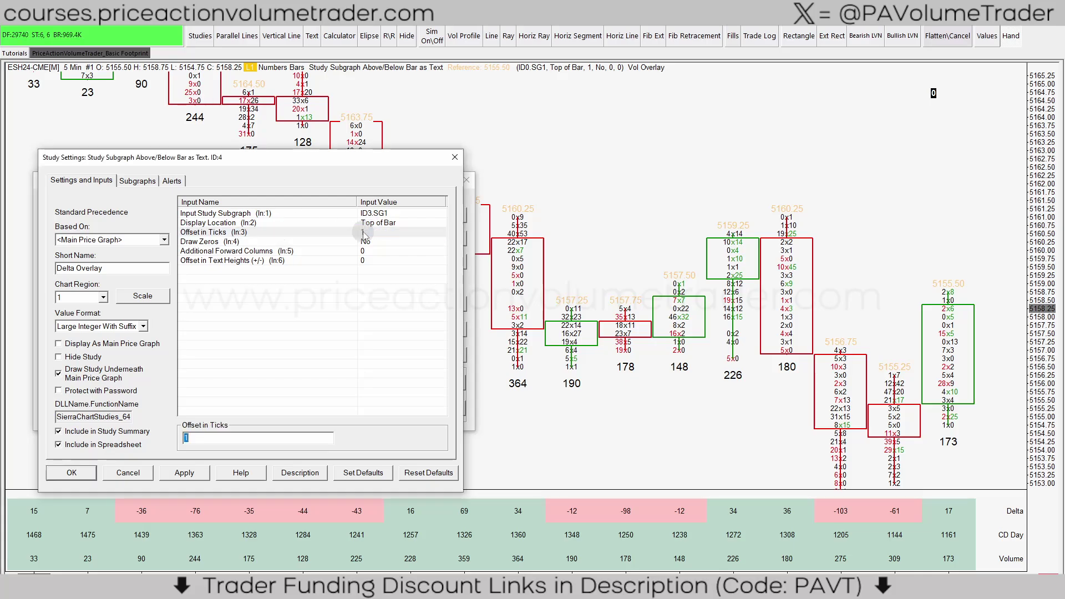
{"action": "type", "text": "2"}
{"action": "left_click", "coordinate": [381, 317]}
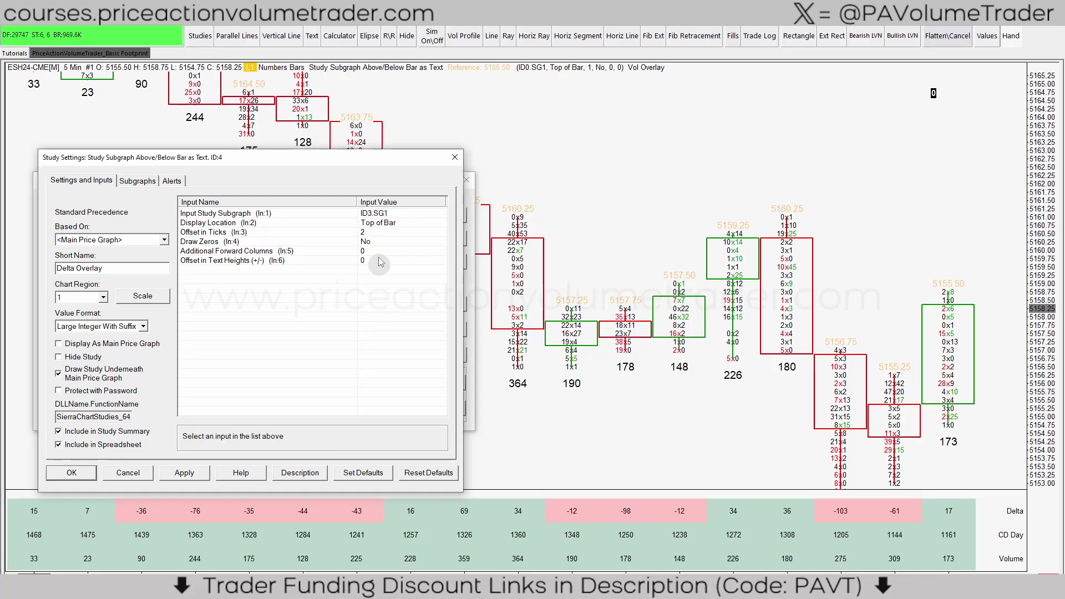
{"action": "left_click", "coordinate": [185, 474]}
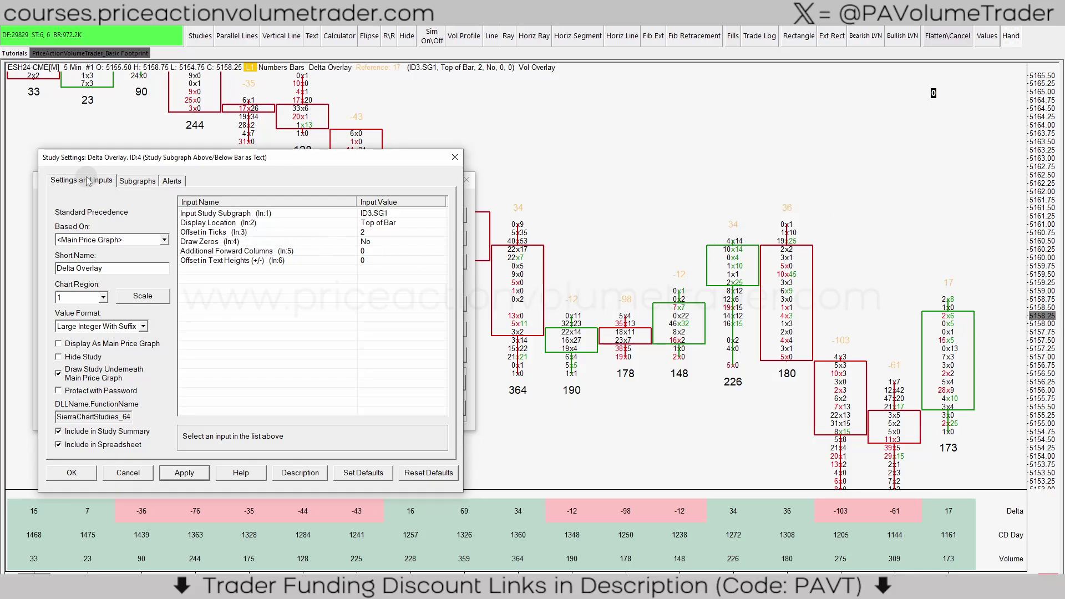
- Turn off global name/value, input value and always-show labels, keeping the Custom Value at Y style
{"action": "left_click", "coordinate": [136, 181]}
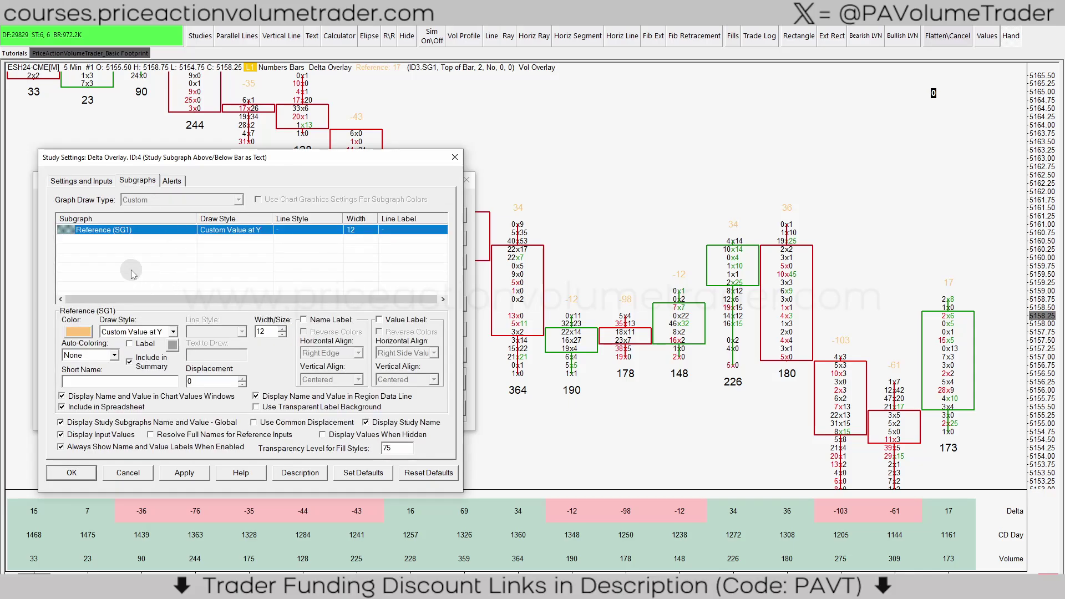
{"action": "left_click", "coordinate": [119, 424]}
{"action": "left_click", "coordinate": [103, 435]}
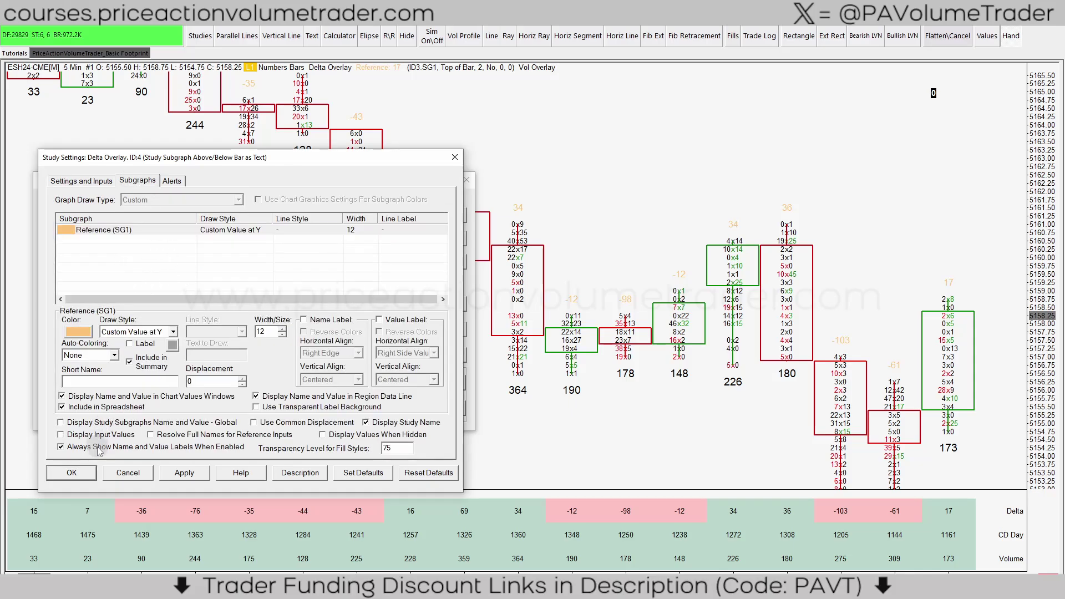
{"action": "left_click", "coordinate": [99, 448]}
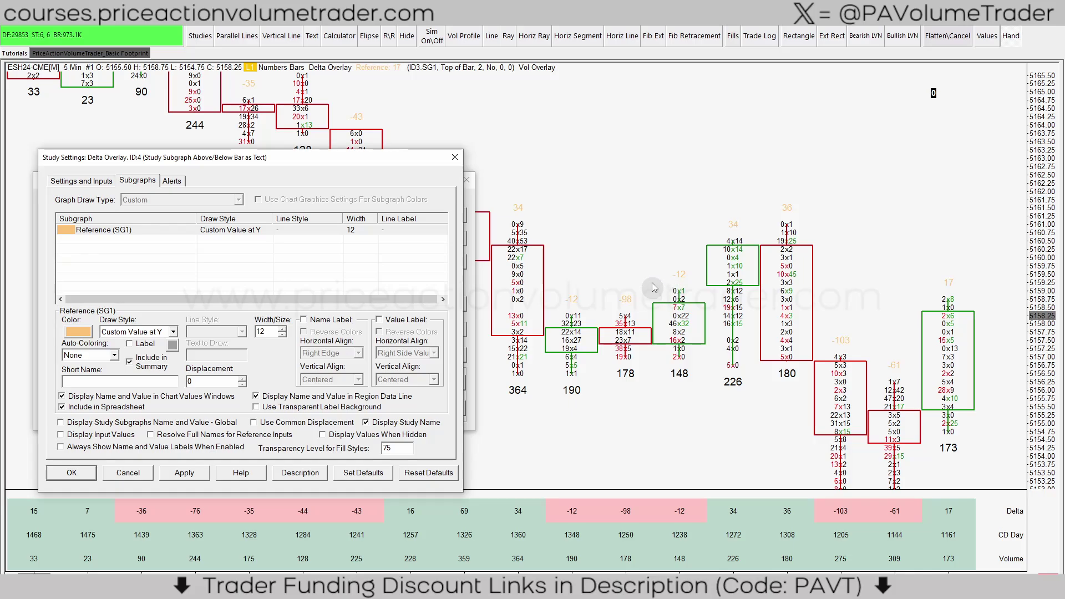
{"action": "left_click", "coordinate": [78, 331]}
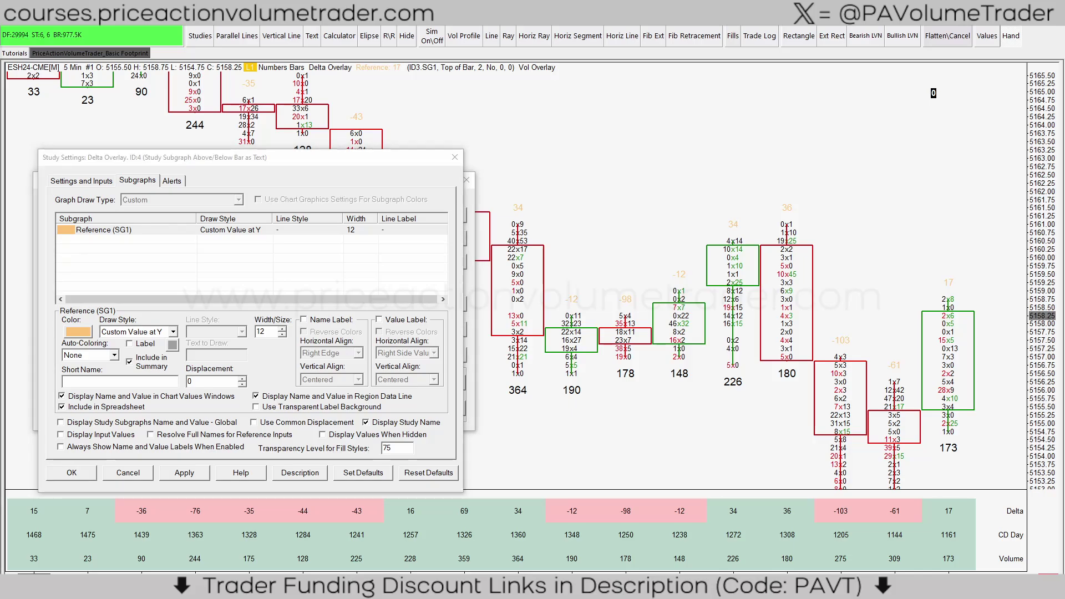
{"action": "left_click", "coordinate": [166, 331]}
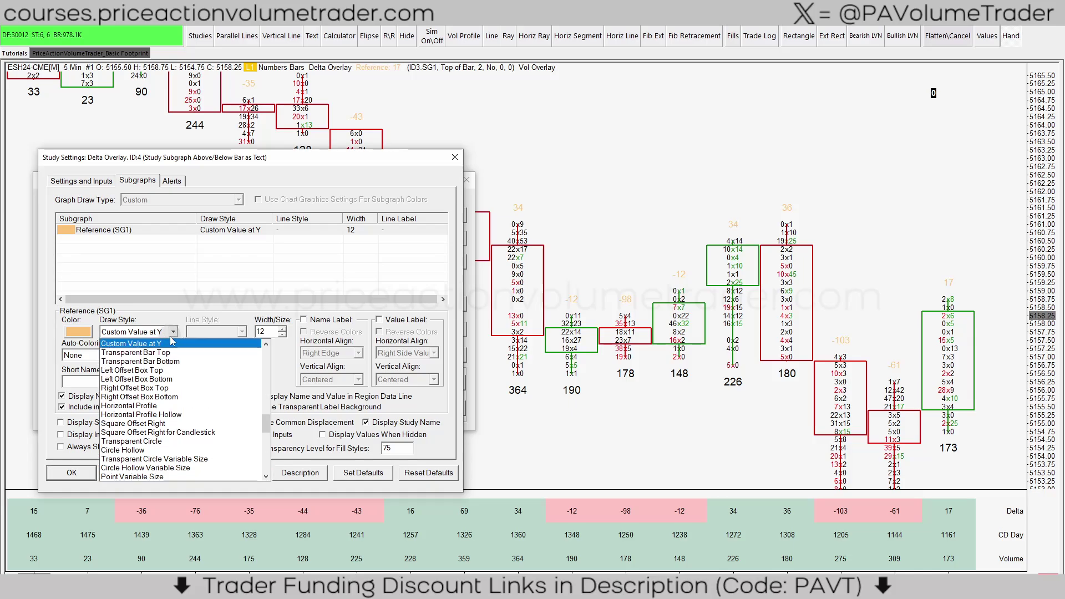
{"action": "left_click", "coordinate": [158, 331]}
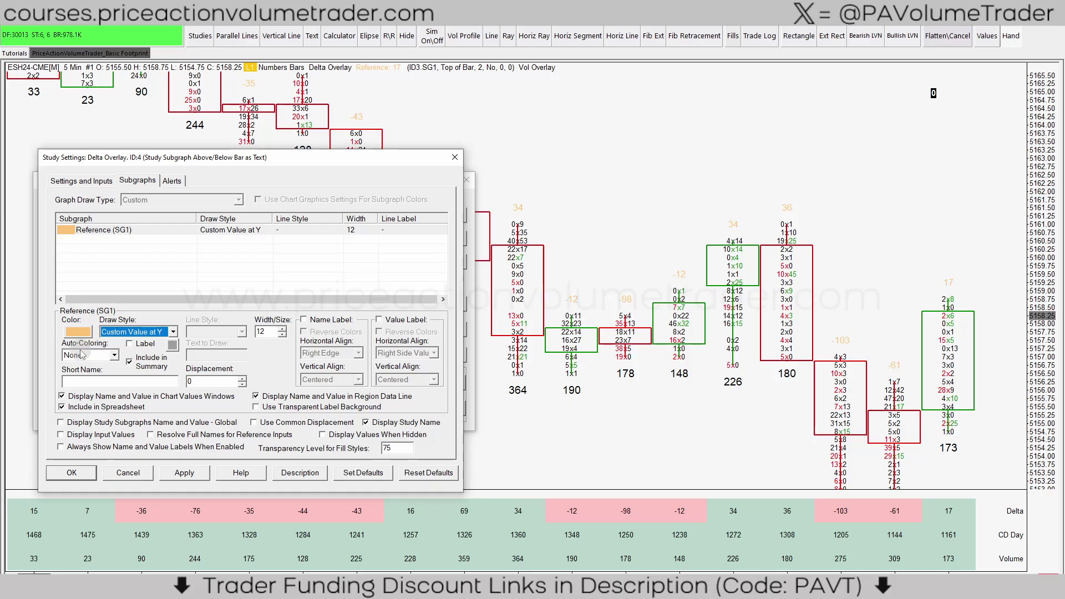
- Set Auto-Coloring to Based on +/- with green for positive and red for negative, and apply
{"action": "left_click", "coordinate": [114, 356]}
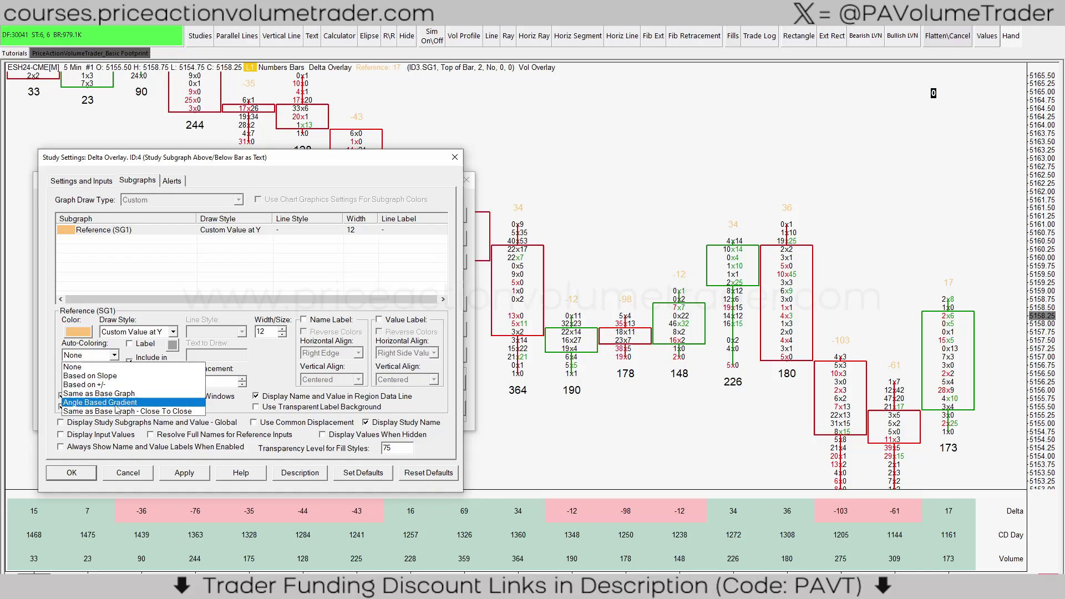
{"action": "left_click", "coordinate": [119, 384]}
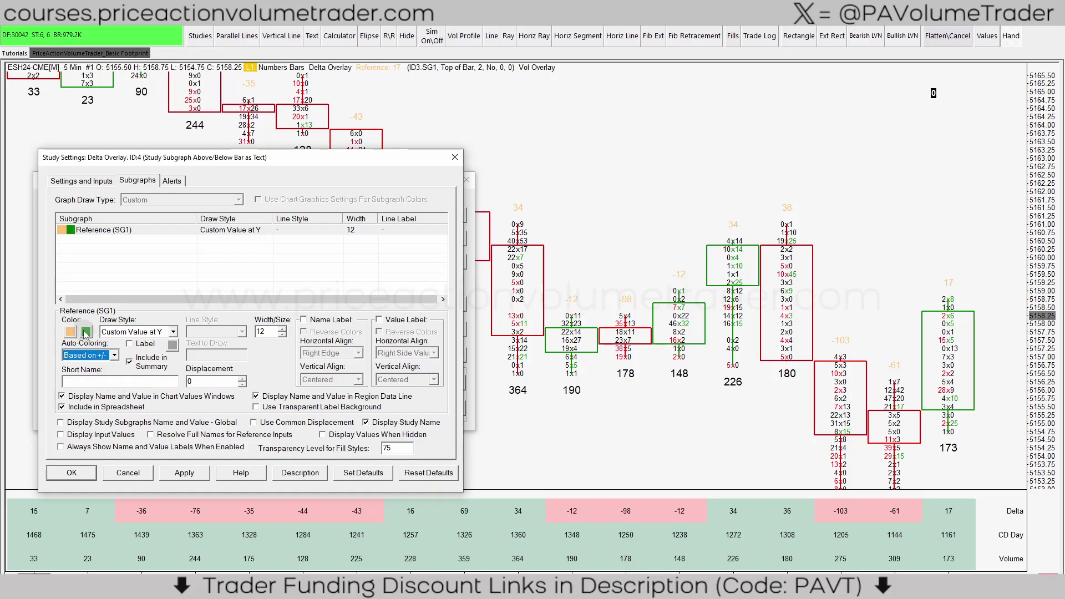
{"action": "left_click", "coordinate": [71, 333]}
{"action": "left_click", "coordinate": [166, 301]}
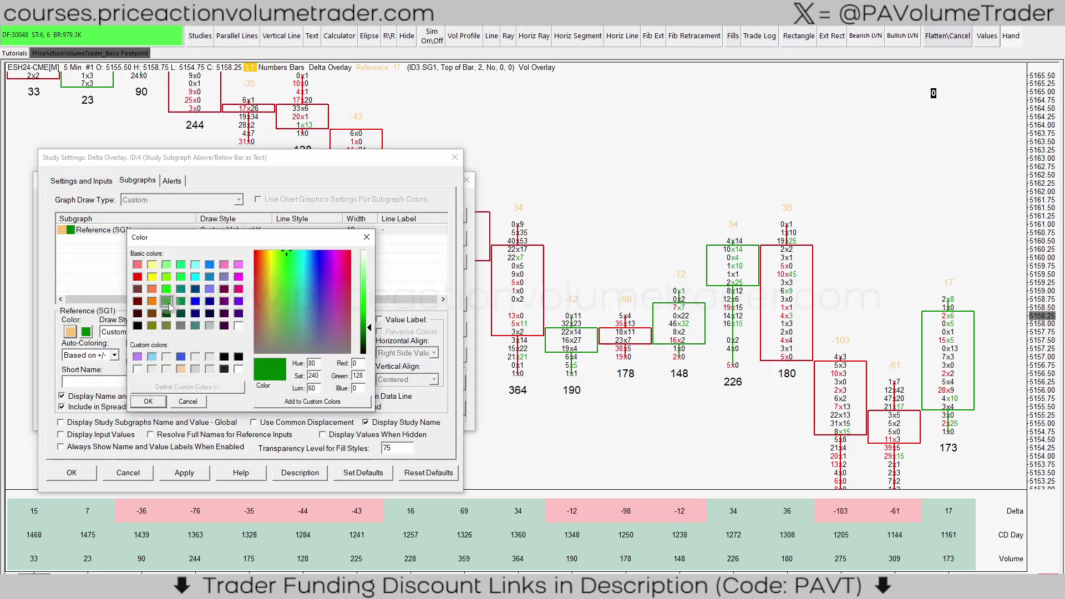
{"action": "left_click", "coordinate": [148, 402]}
{"action": "left_click", "coordinate": [86, 331]}
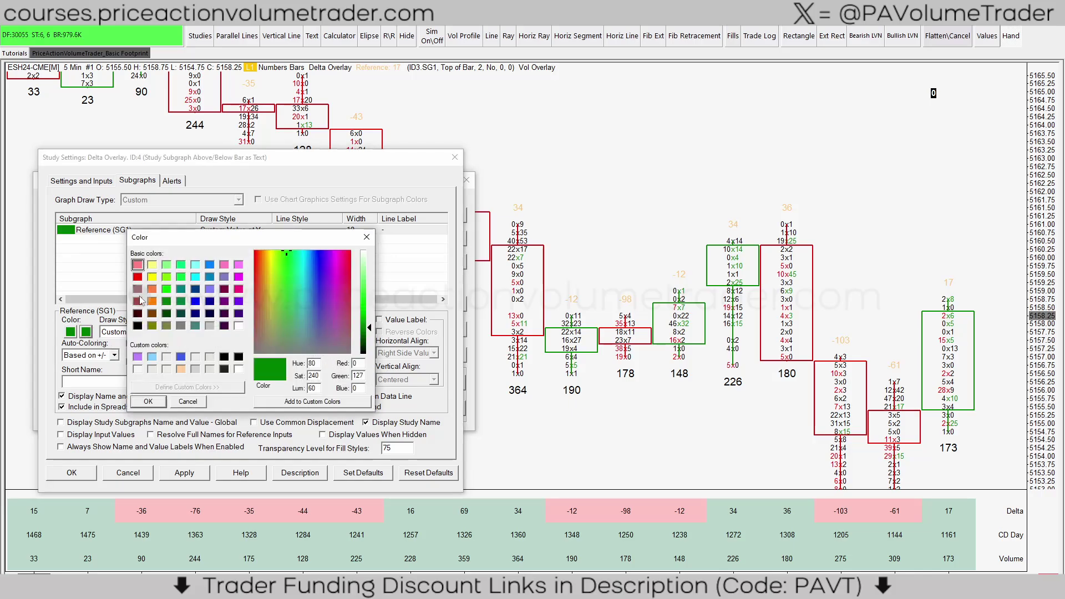
{"action": "left_click", "coordinate": [137, 277]}
{"action": "left_click", "coordinate": [149, 402]}
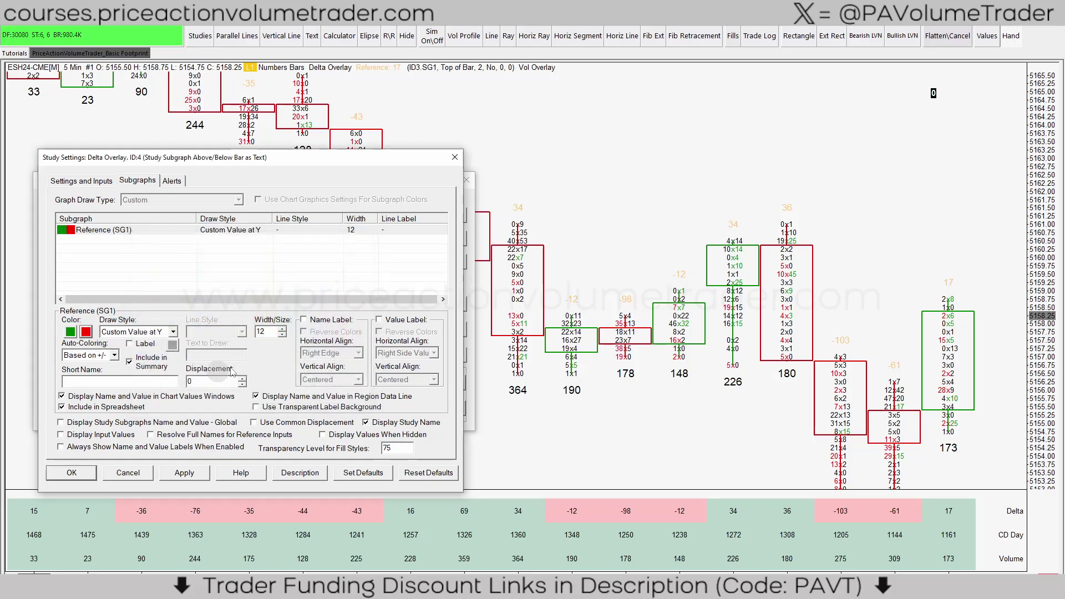
{"action": "left_click", "coordinate": [195, 475]}
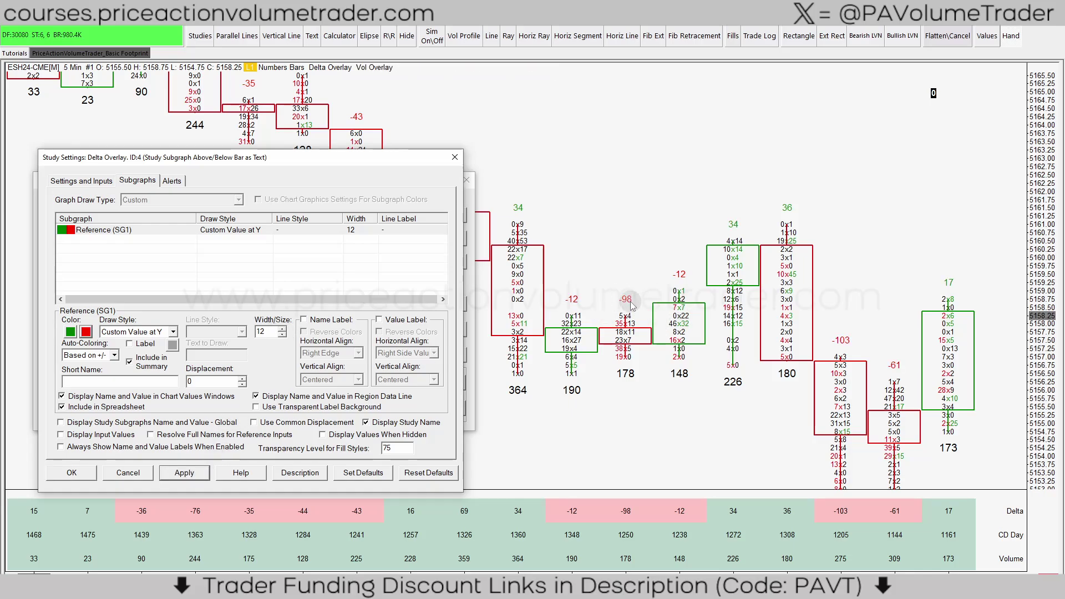
- Enlarge the delta label size to 14, apply, and accept the settings
{"action": "left_click", "coordinate": [282, 329]}
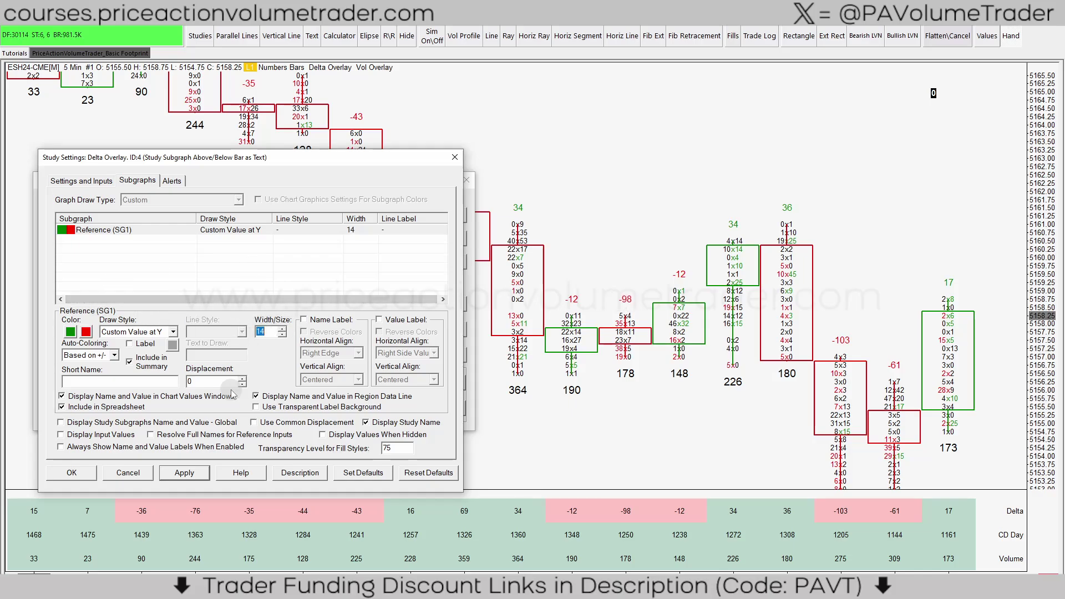
{"action": "left_click", "coordinate": [184, 472]}
{"action": "left_click", "coordinate": [72, 472]}
- Close the chart studies list and pan the footprint back to an older bar
{"action": "left_click", "coordinate": [130, 409]}
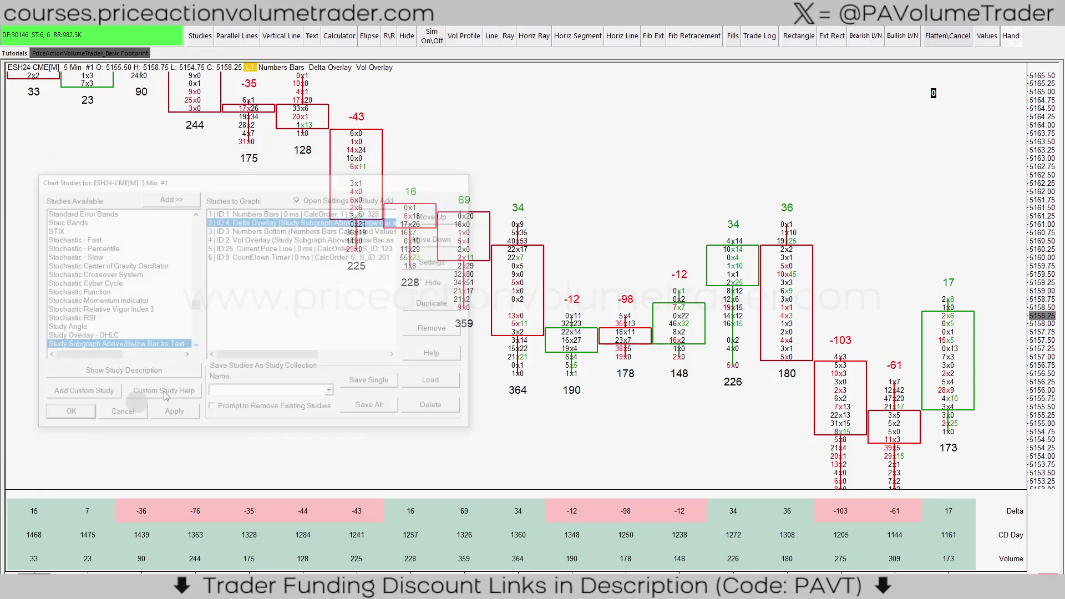
{"action": "left_click", "coordinate": [534, 222]}
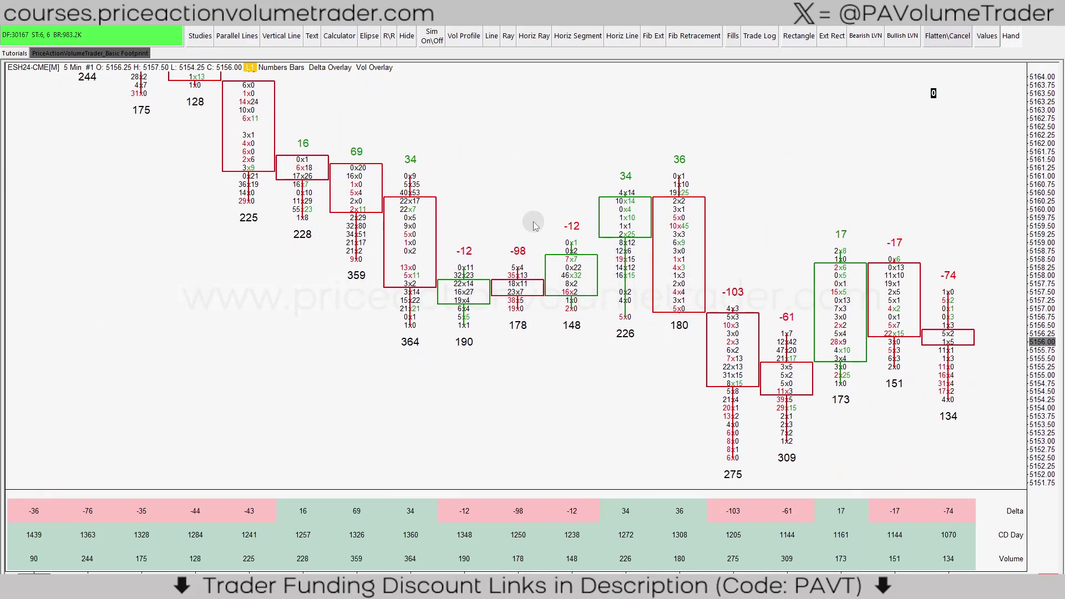
{"action": "left_click_drag", "start_coordinate": [497, 234], "coordinate": [586, 276]}
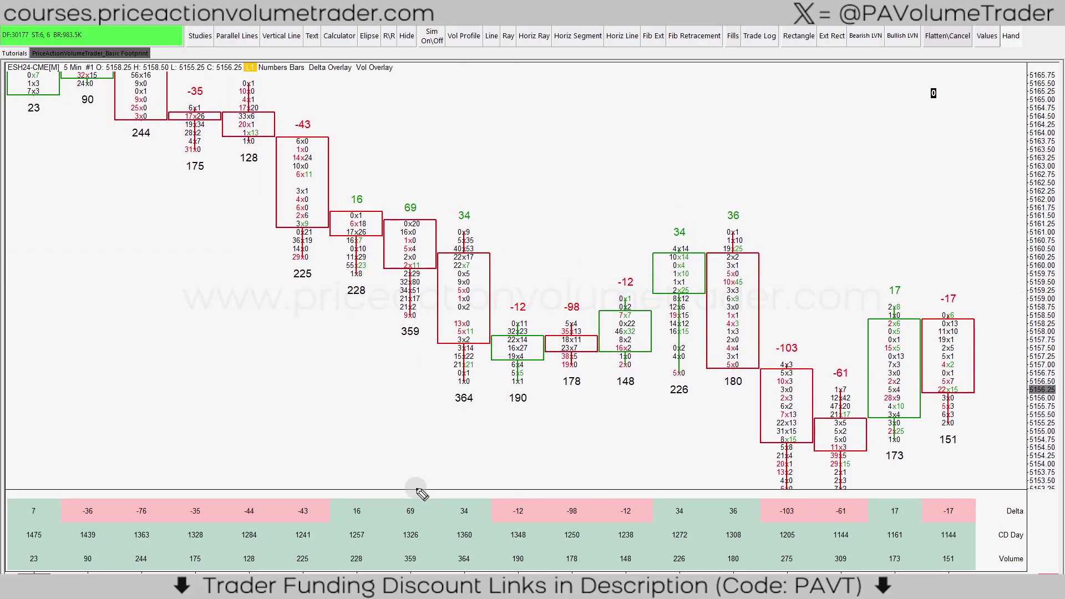
- Sketch freehand marks linking the -98 Delta value and circling the 34 and 36 labels, then erase them
{"action": "mouse_move", "coordinate": [453, 504]}
{"action": "left_mouse_down"}
{"action": "mouse_move", "coordinate": [442, 436]}
{"action": "mouse_move", "coordinate": [445, 247]}
{"action": "mouse_move", "coordinate": [455, 236]}
{"action": "mouse_move", "coordinate": [447, 196]}
{"action": "mouse_move", "coordinate": [458, 229]}
{"action": "left_mouse_up"}
{"action": "mouse_move", "coordinate": [572, 504]}
{"action": "left_mouse_down"}
{"action": "mouse_move", "coordinate": [542, 394]}
{"action": "mouse_move", "coordinate": [554, 327]}
{"action": "mouse_move", "coordinate": [582, 320]}
{"action": "mouse_move", "coordinate": [584, 281]}
{"action": "left_mouse_up"}
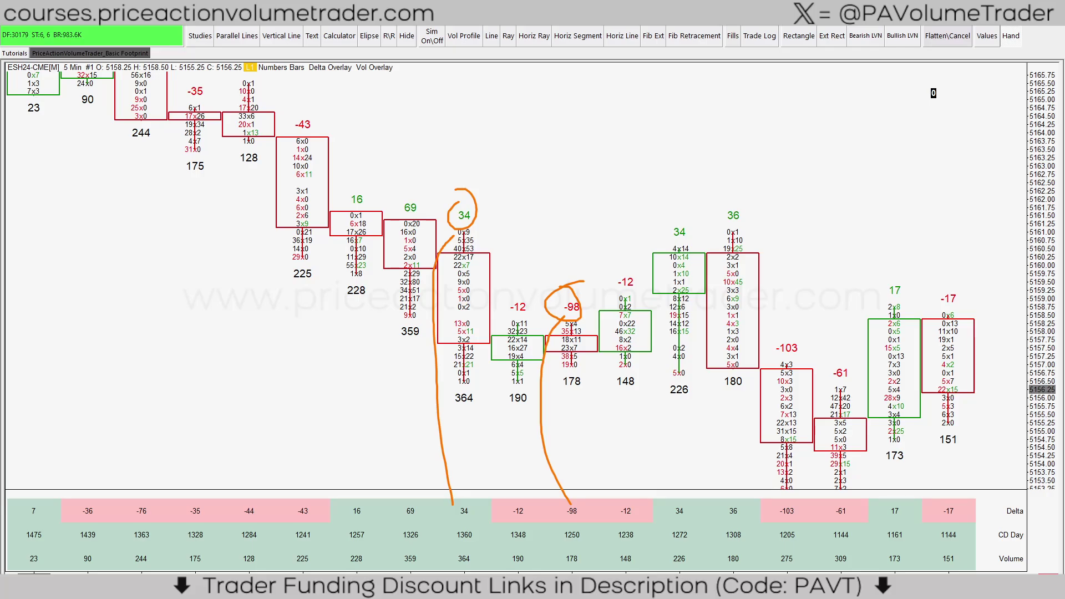
{"action": "key", "text": "e"}
{"action": "mouse_move", "coordinate": [663, 225]}
{"action": "left_mouse_down"}
{"action": "mouse_move", "coordinate": [724, 194]}
{"action": "mouse_move", "coordinate": [688, 232]}
{"action": "left_mouse_up"}
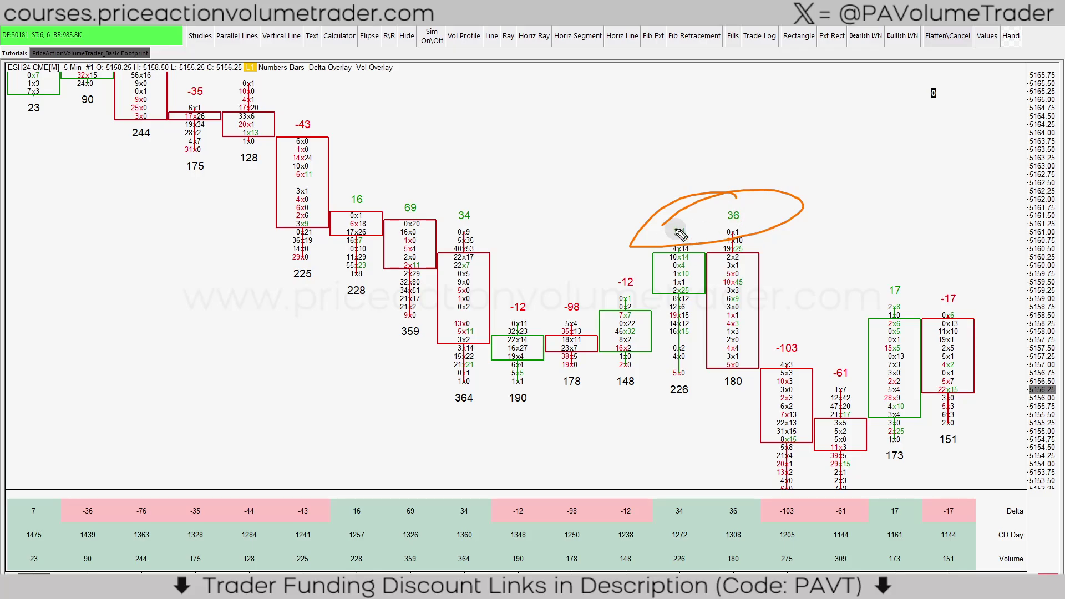
{"action": "key", "text": "e"}
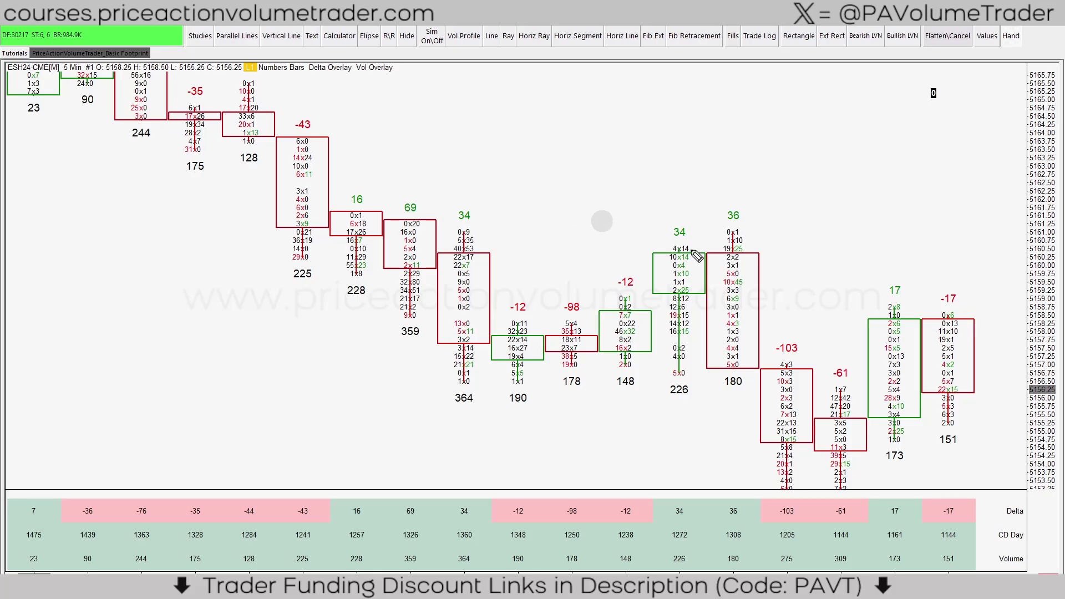
{"action": "left_click_drag", "start_coordinate": [566, 181], "coordinate": [566, 202]}
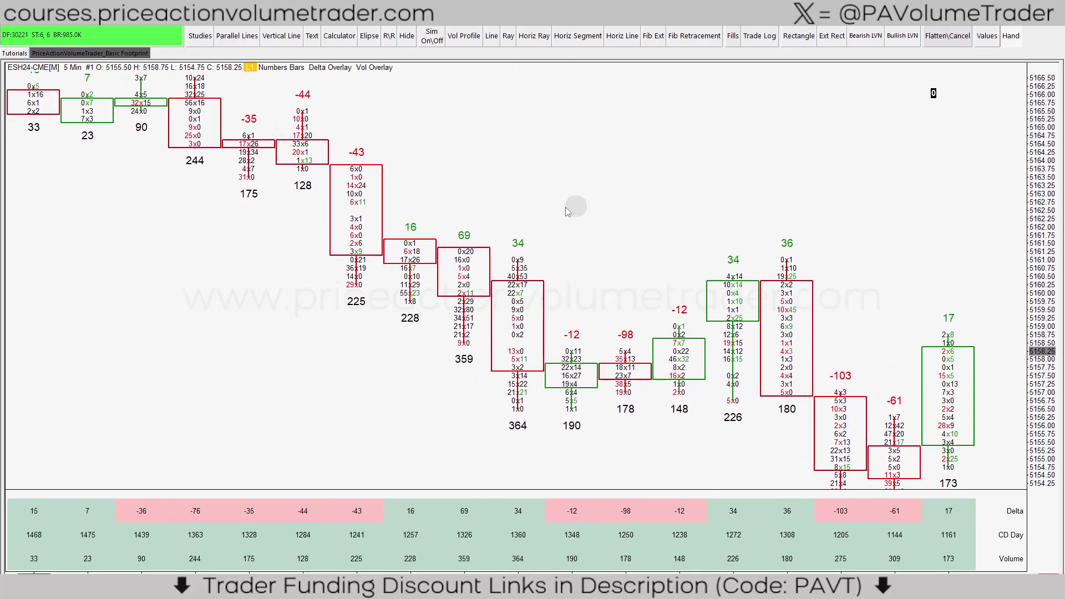
{"action": "left_click", "coordinate": [14, 53]}
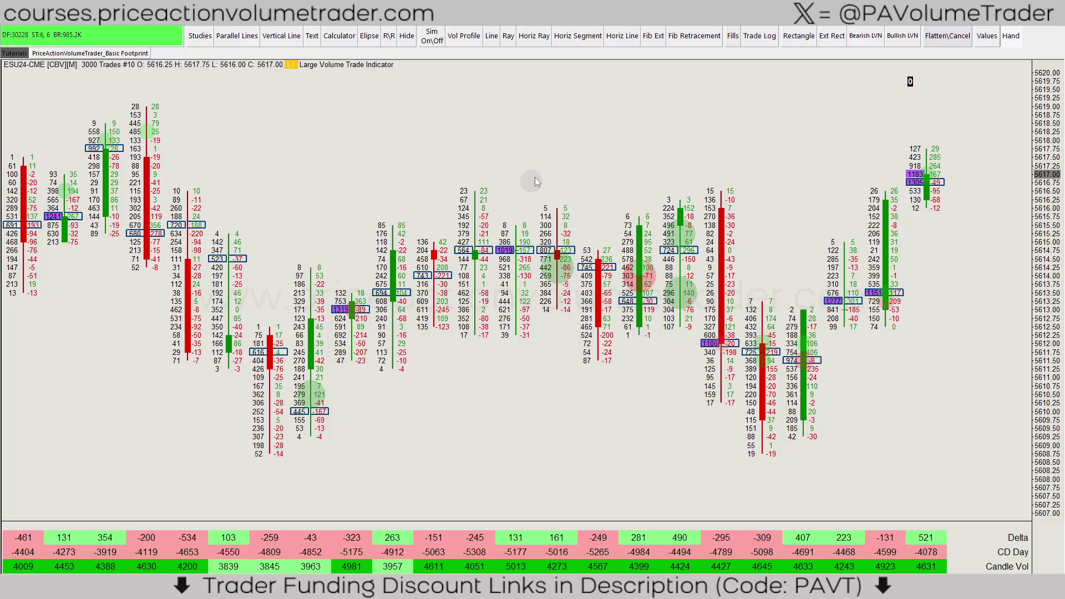
{"action": "left_click_drag", "start_coordinate": [684, 178], "coordinate": [685, 151]}
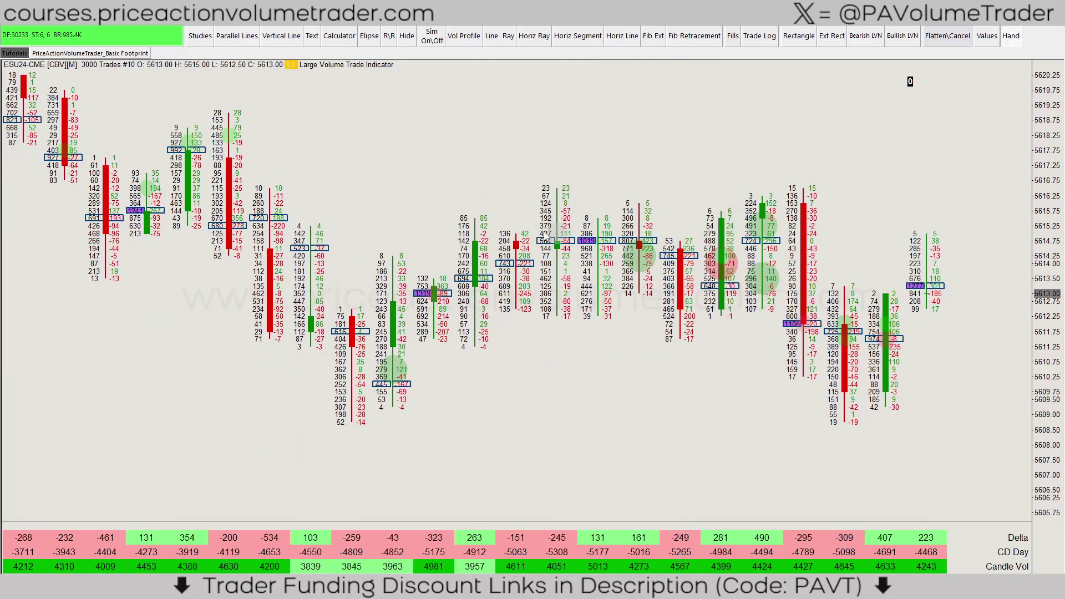
{"action": "left_click", "coordinate": [663, 161]}
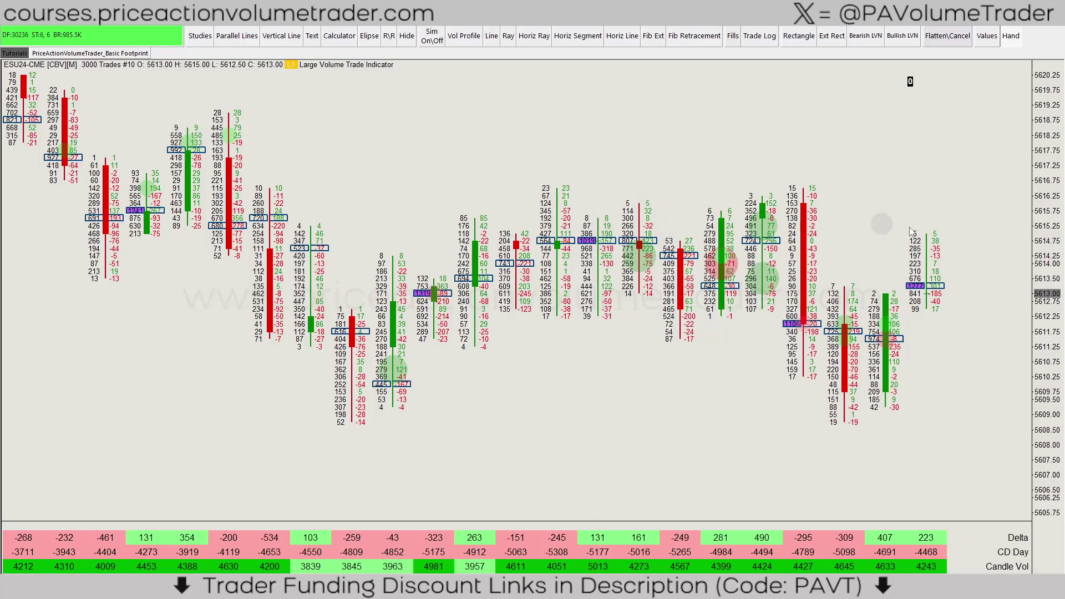